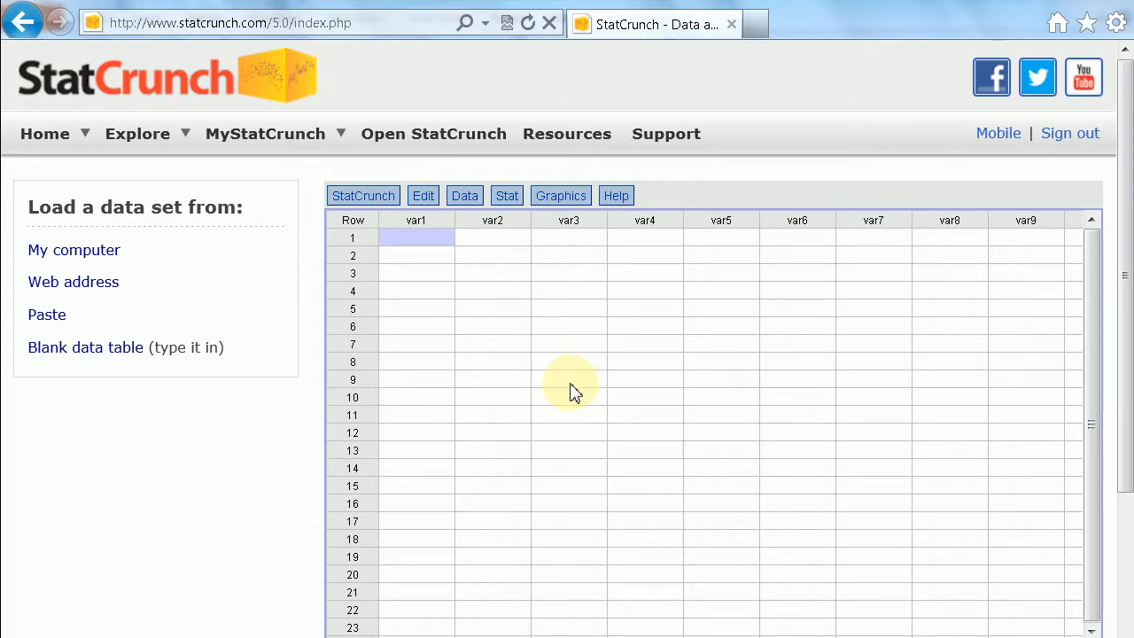
# Load the data file c02s02e07.txt from the computer into StatCrunch, using its first line as column names.
pyautogui.click(470, 203)
pyautogui.moveTo(475, 222)
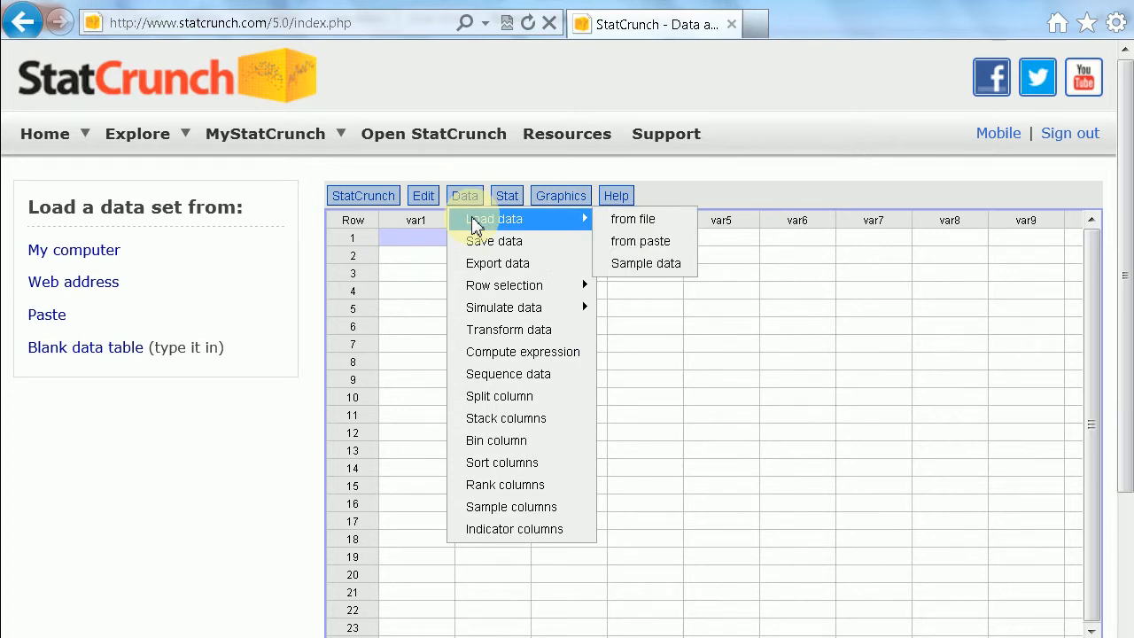
pyautogui.click(634, 222)
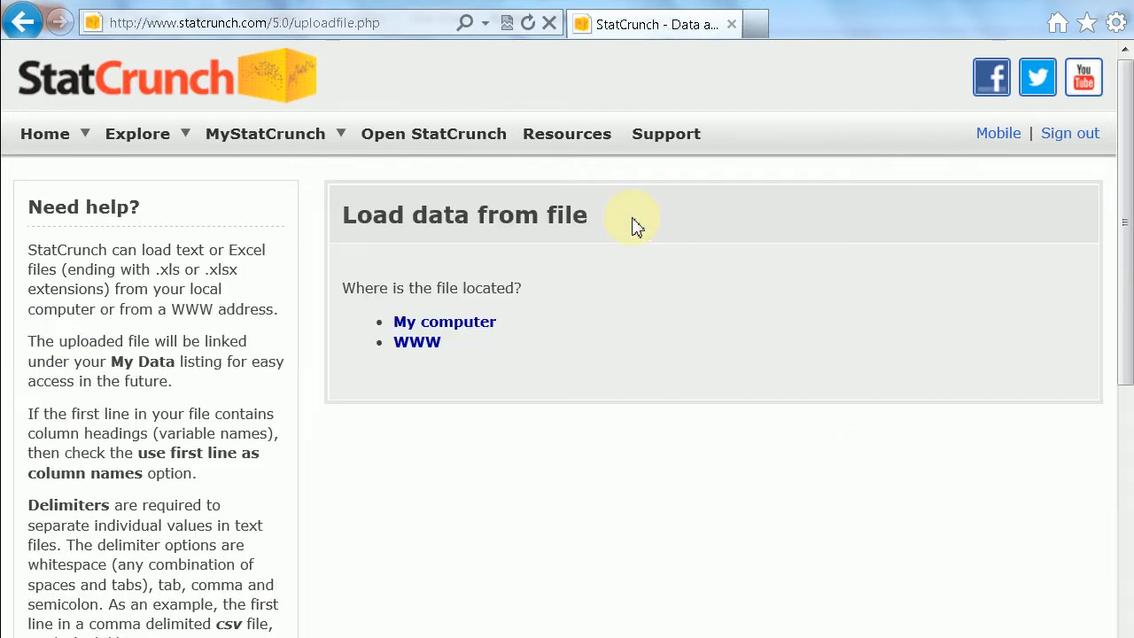
pyautogui.click(462, 331)
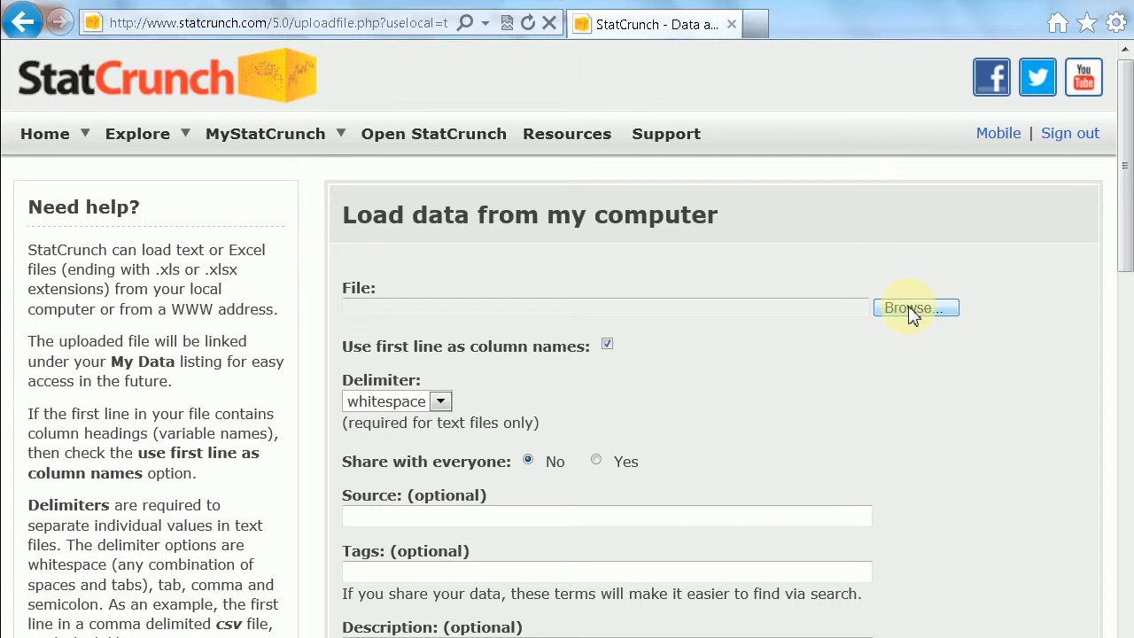
pyautogui.click(912, 310)
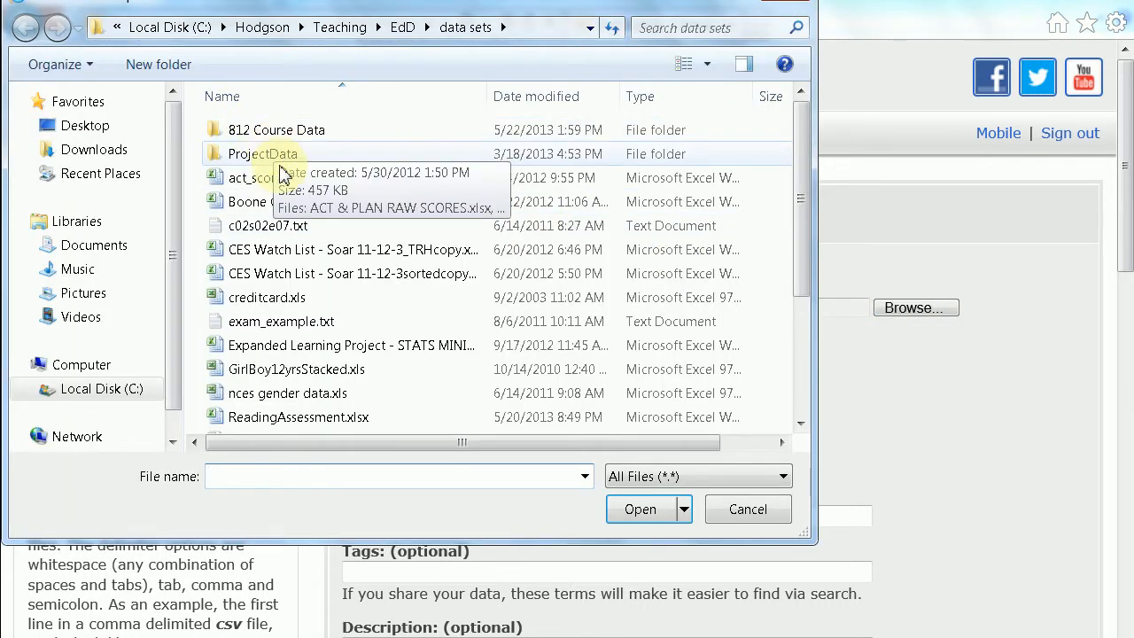
pyautogui.doubleClick(269, 227)
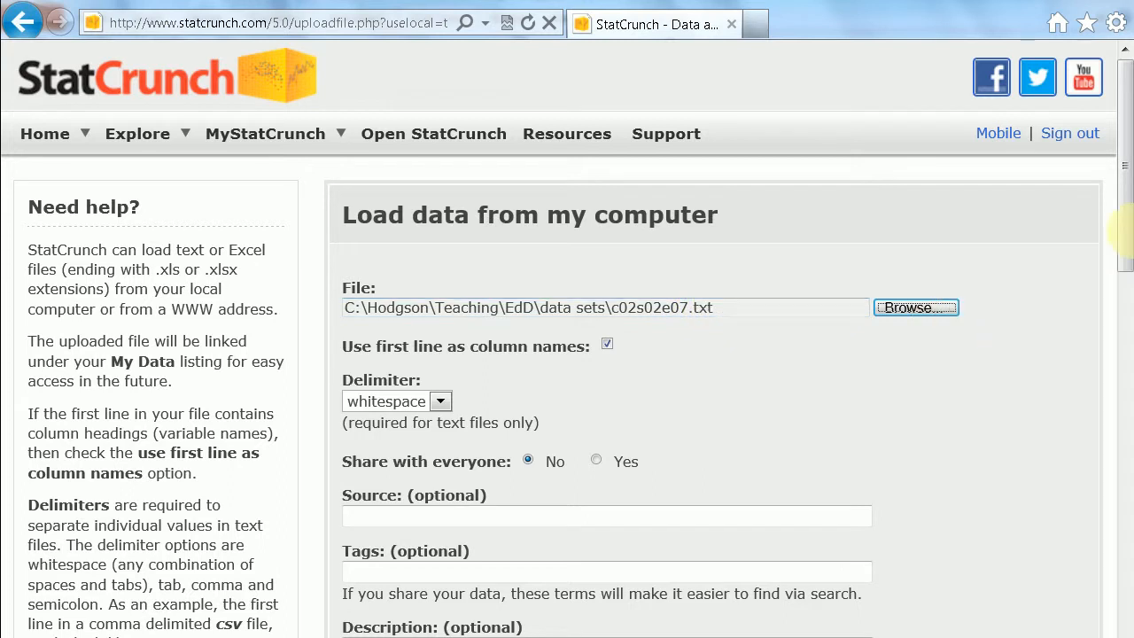
pyautogui.moveTo(1118, 224); pyautogui.dragTo(1126, 620)
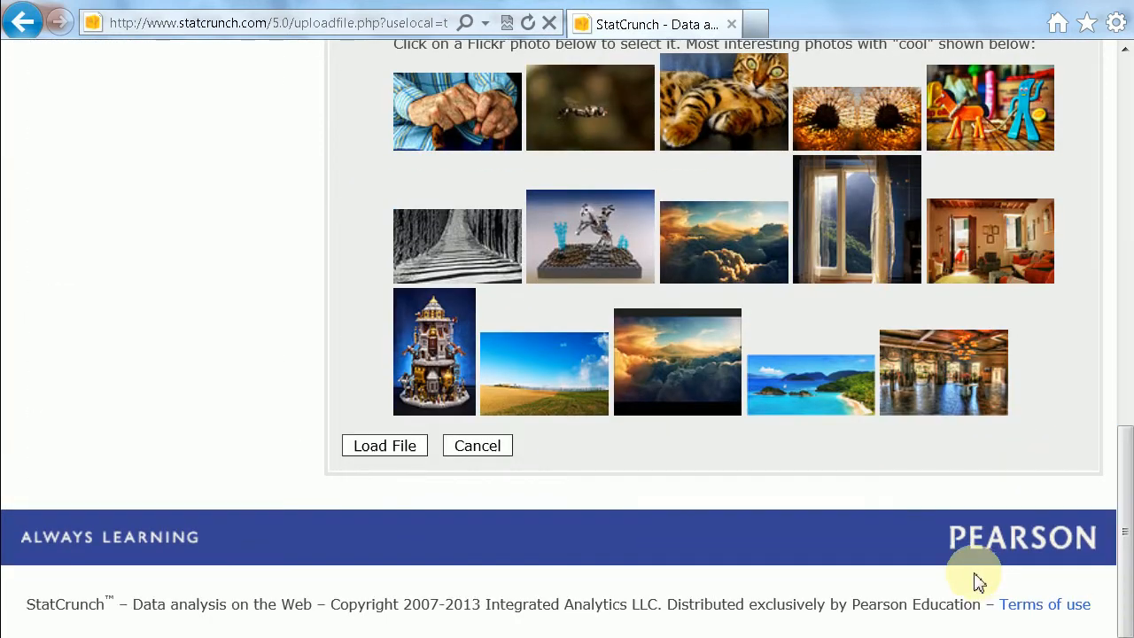
pyautogui.click(397, 449)
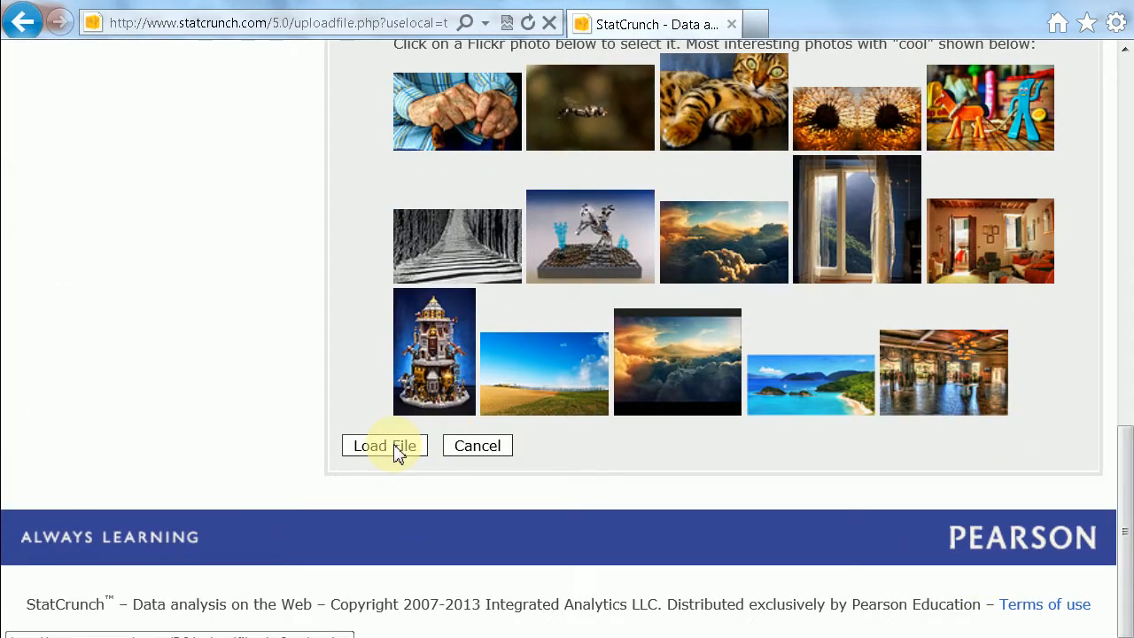
pyautogui.click(396, 449)
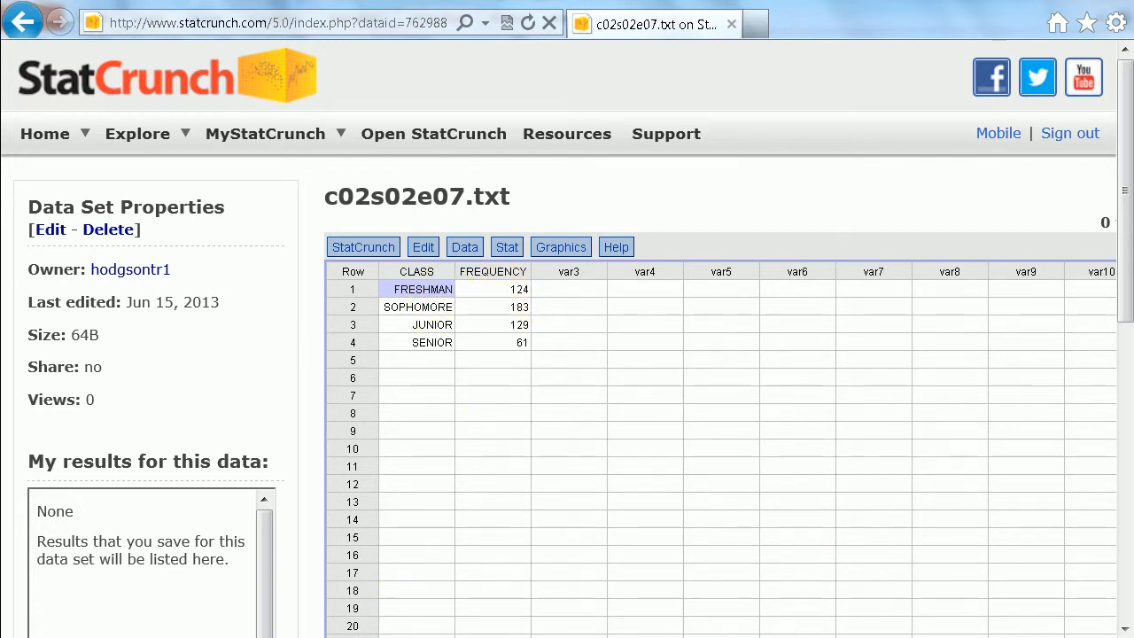
# Check the Class Standing Example slide in PowerPoint, then return to StatCrunch and choose FREQUENCY for column summary statistics.
pyautogui.click(354, 462)
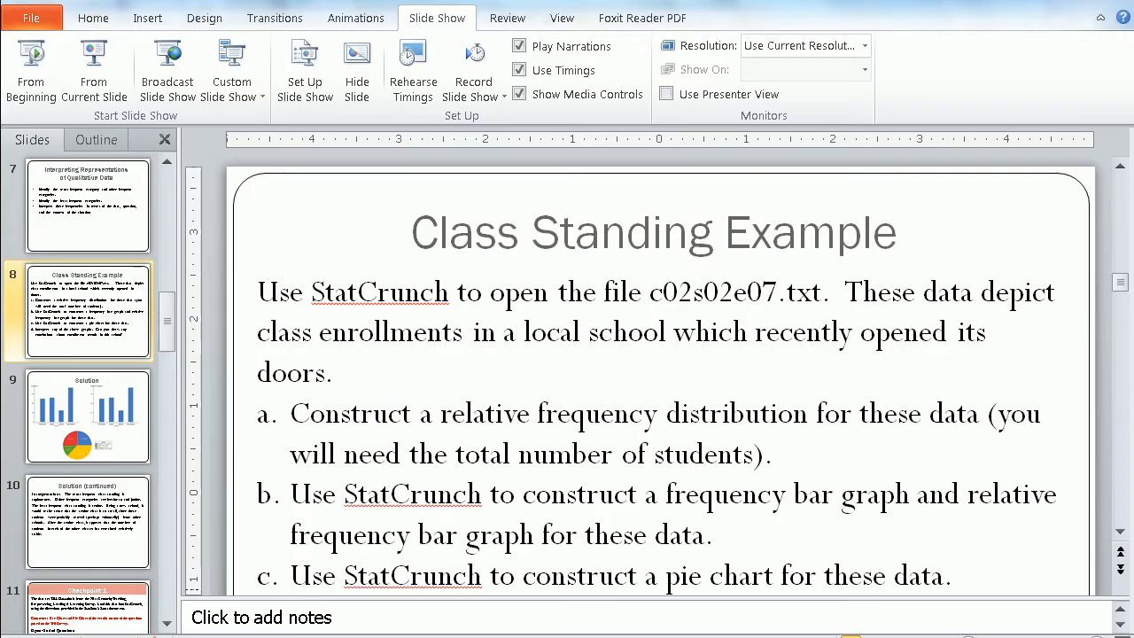
pyautogui.click(142, 636)
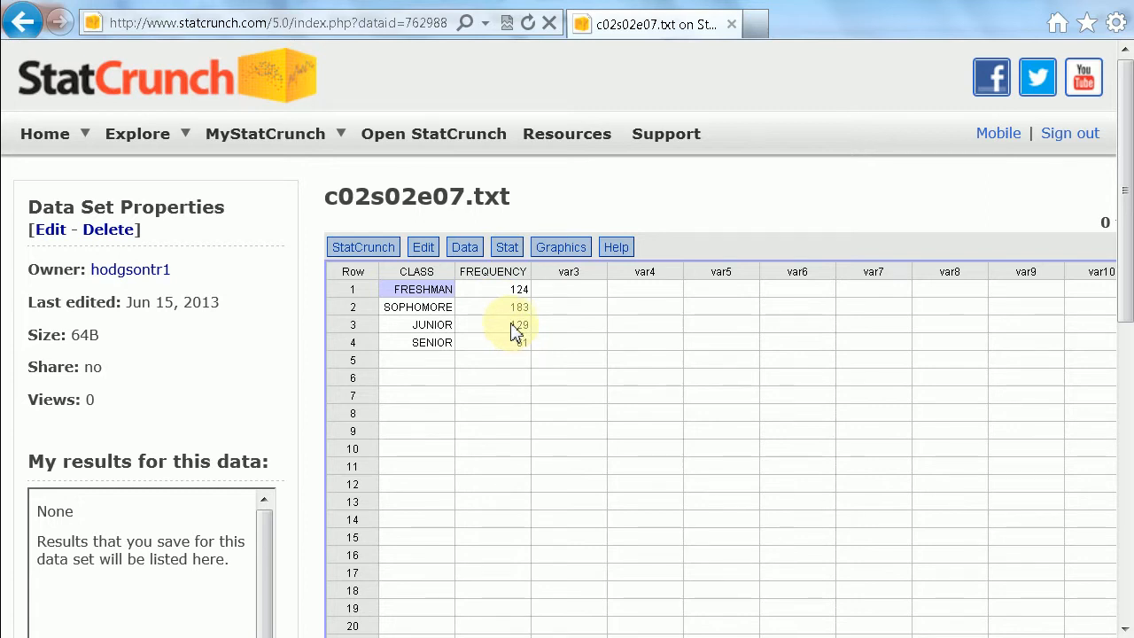
pyautogui.click(516, 253)
pyautogui.moveTo(532, 277)
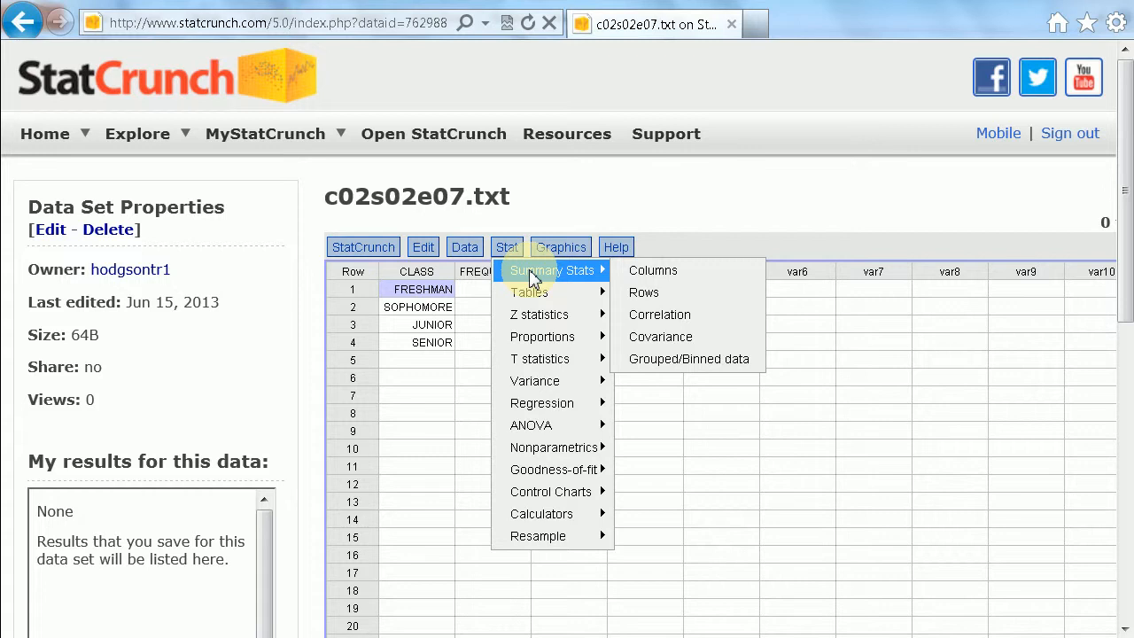
pyautogui.click(638, 274)
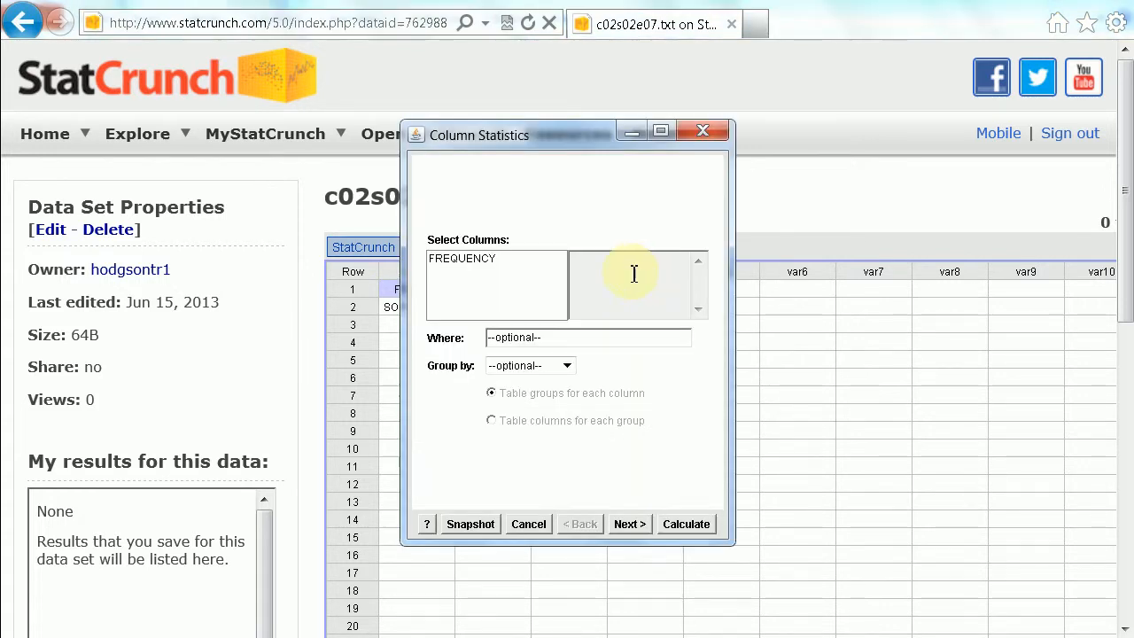
pyautogui.click(481, 264)
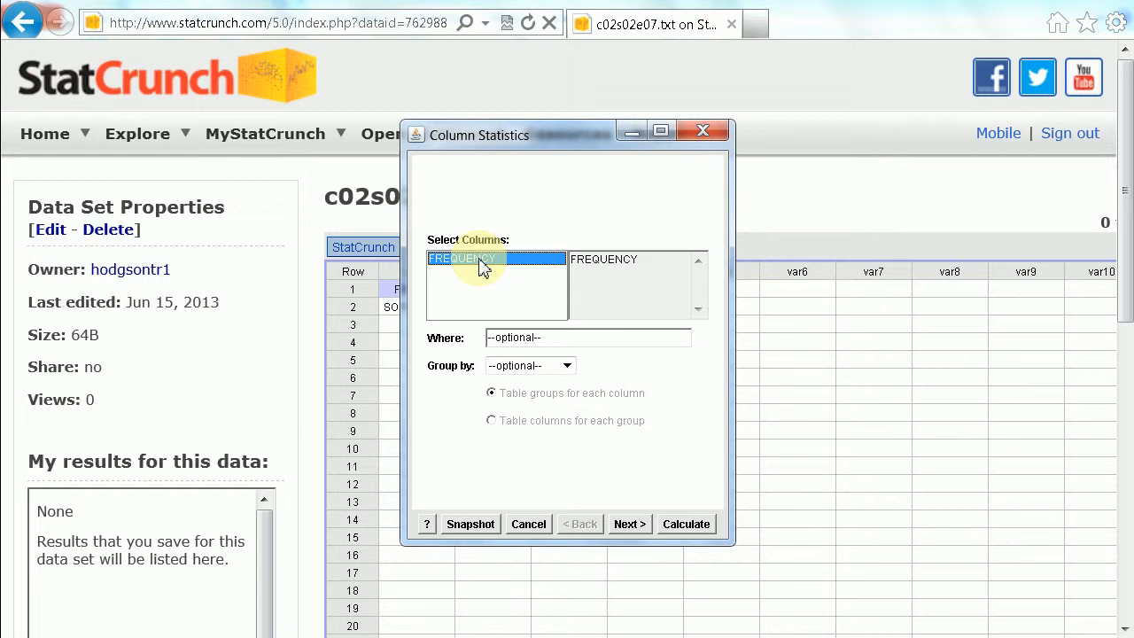
pyautogui.moveTo(554, 137); pyautogui.dragTo(870, 165)
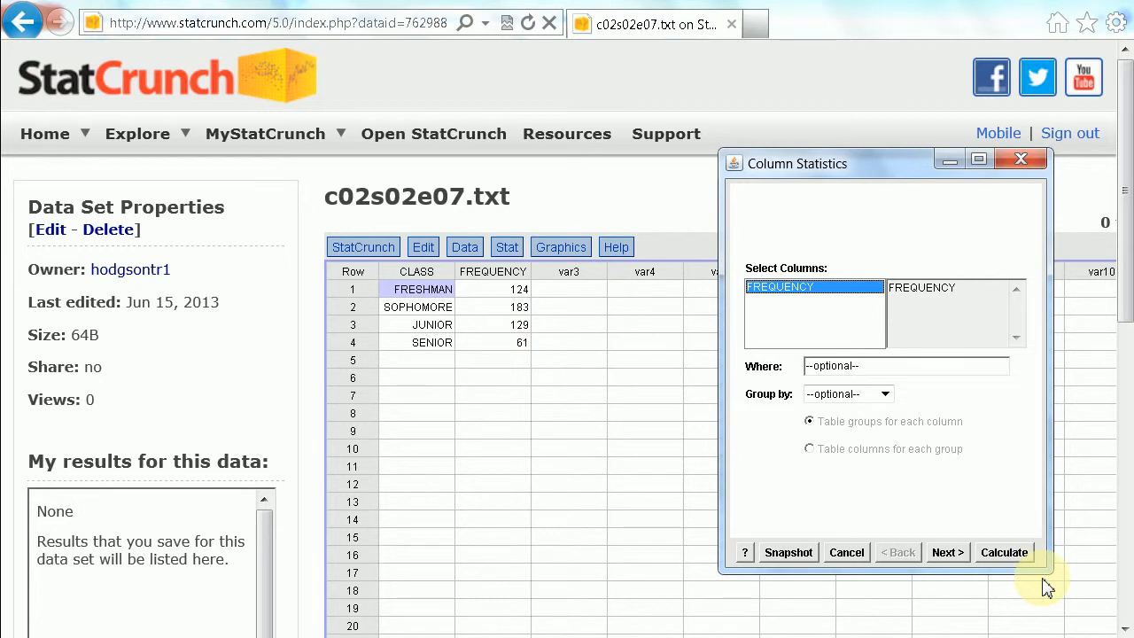
# Add Sum to the default statistics, calculate the FREQUENCY summary, and close the results after reading the total.
pyautogui.click(945, 553)
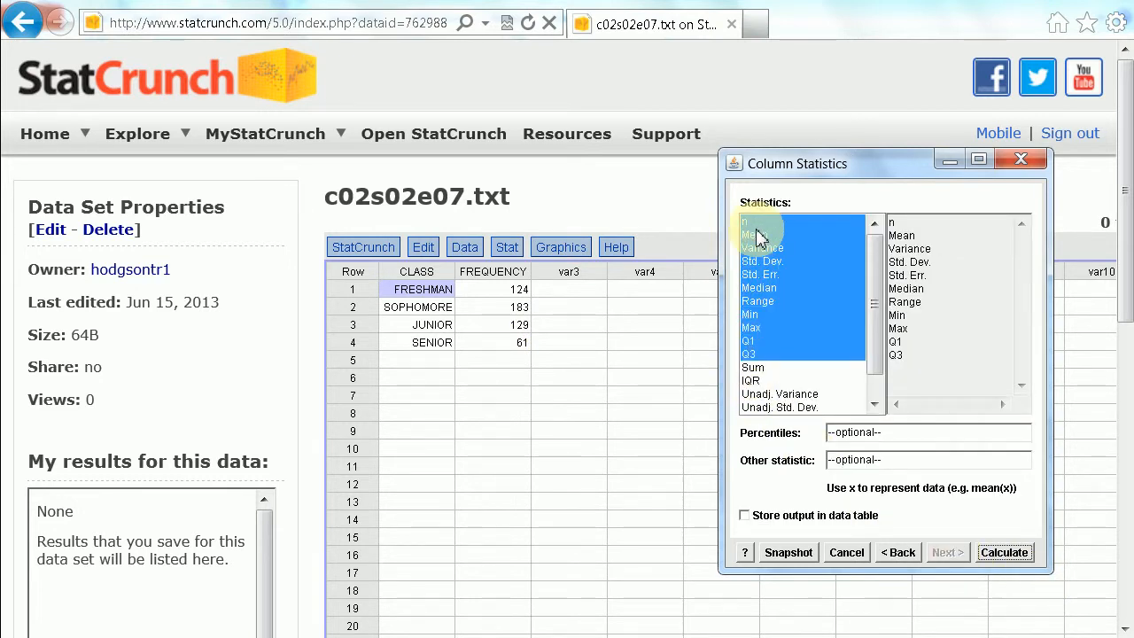
pyautogui.keyDown('ctrl'); pyautogui.click(760, 368); pyautogui.keyUp('ctrl')
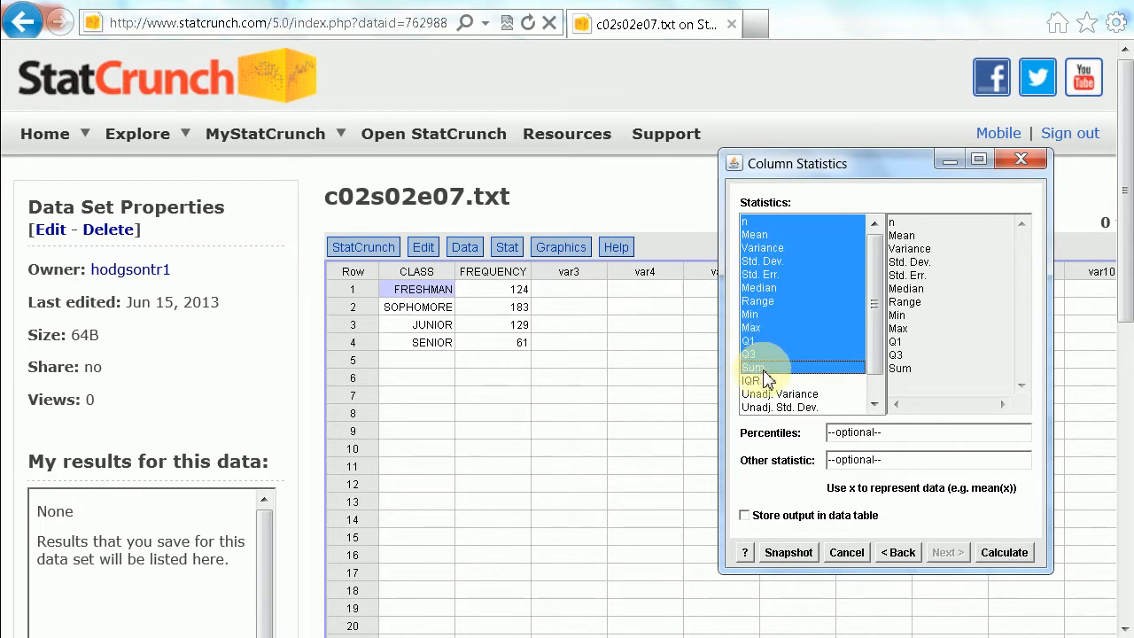
pyautogui.click(1004, 552)
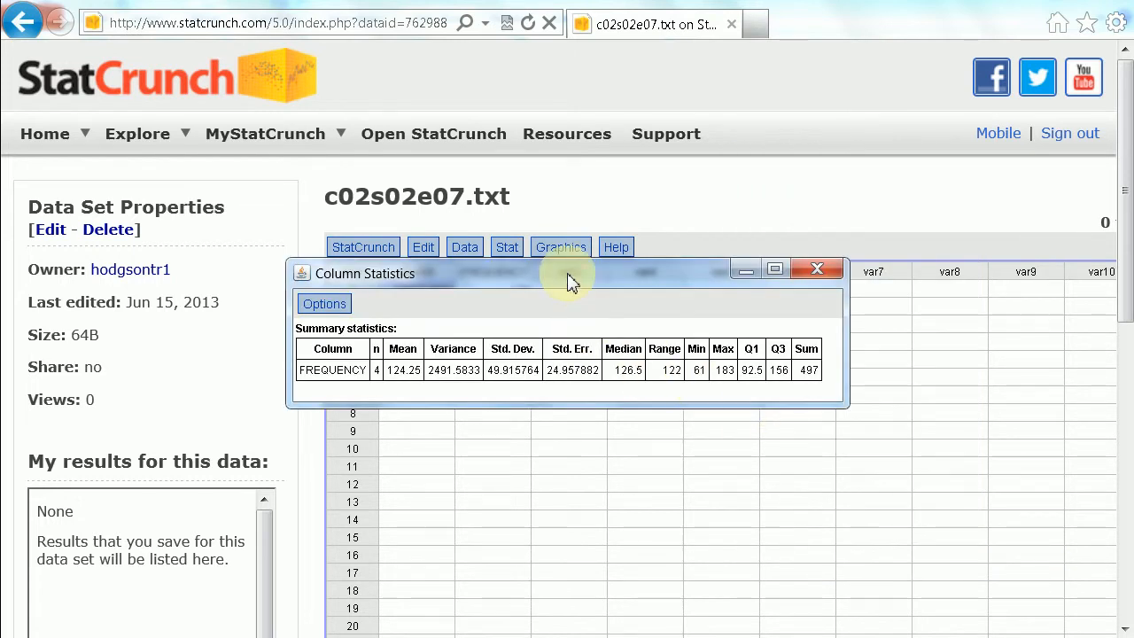
pyautogui.moveTo(572, 275); pyautogui.dragTo(667, 453)
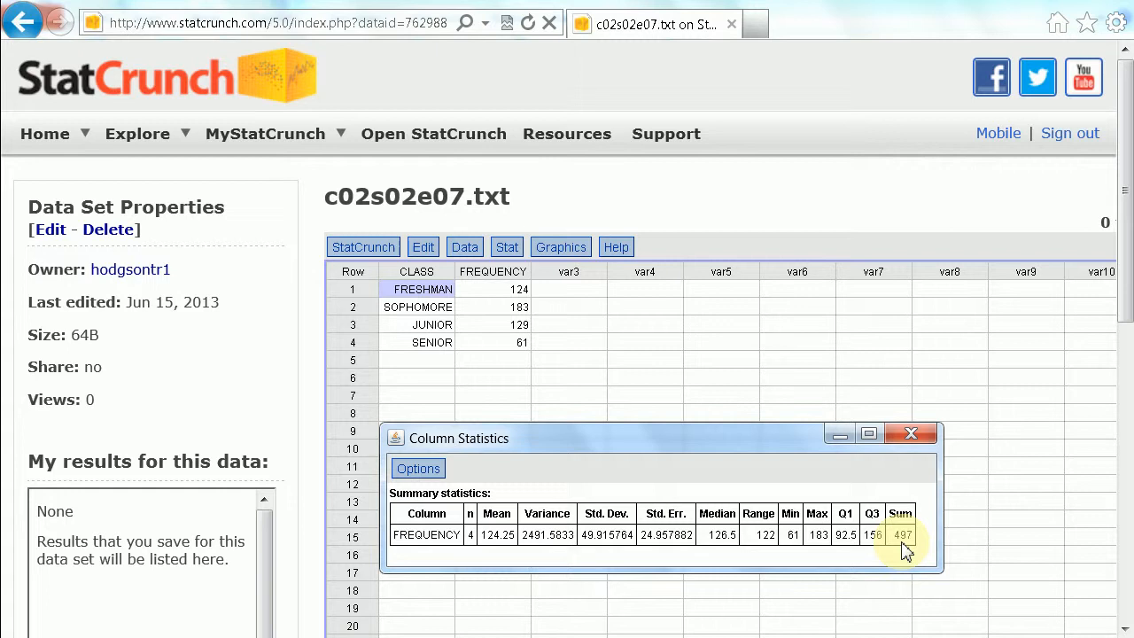
pyautogui.click(913, 434)
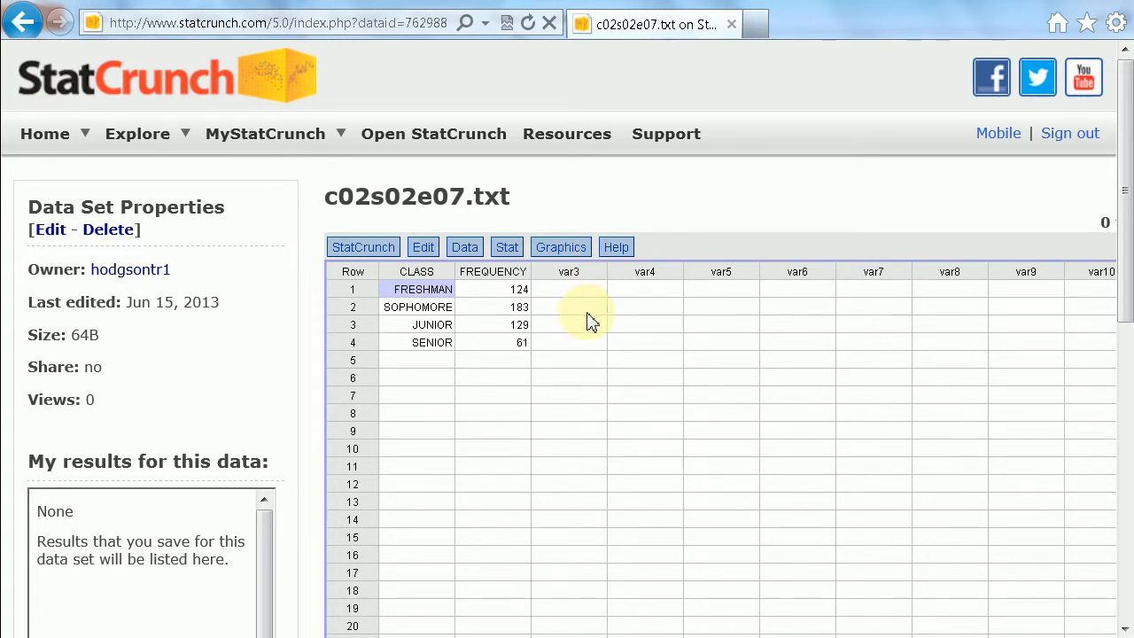
# Compute the expression FREQUENCY / 497 as a new relative frequency column and close the confirmation window.
pyautogui.click(466, 249)
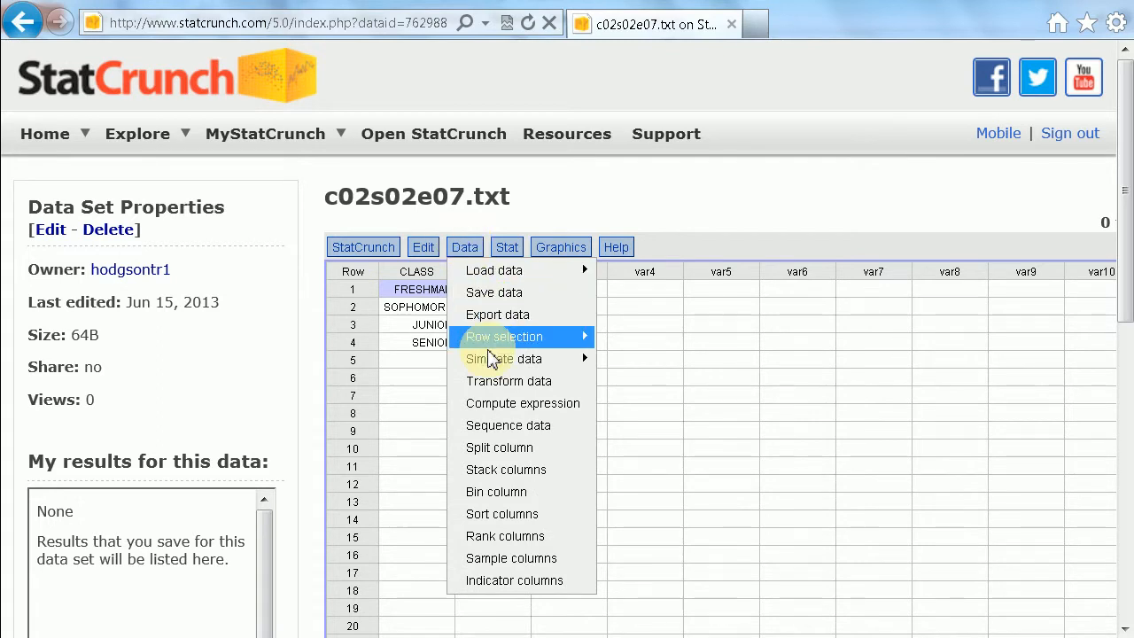
pyautogui.click(496, 405)
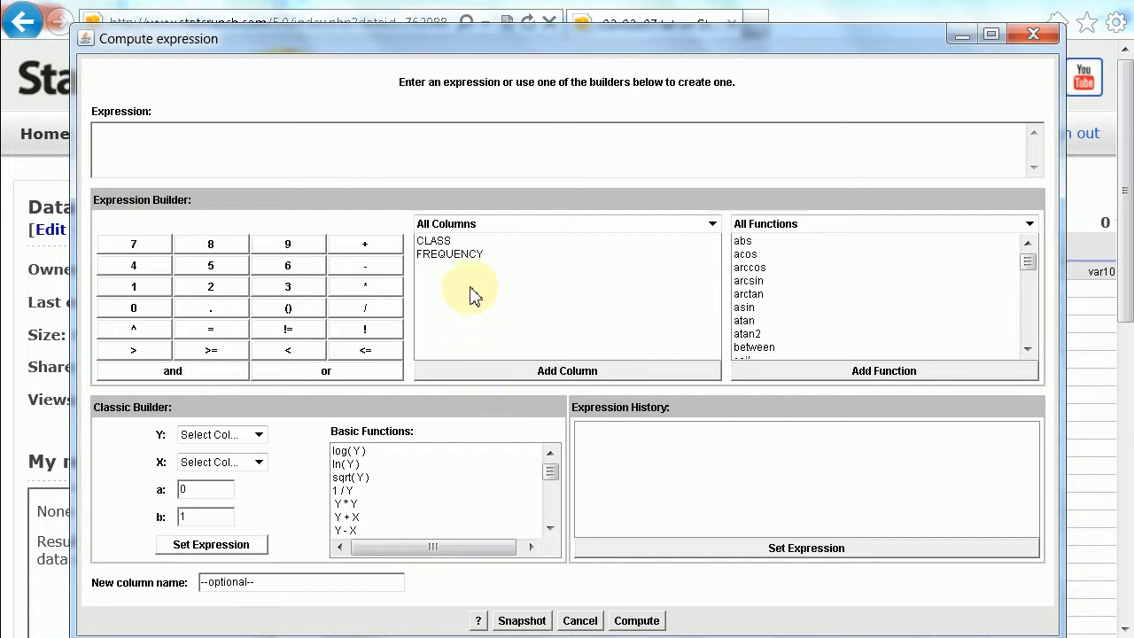
pyautogui.doubleClick(440, 254)
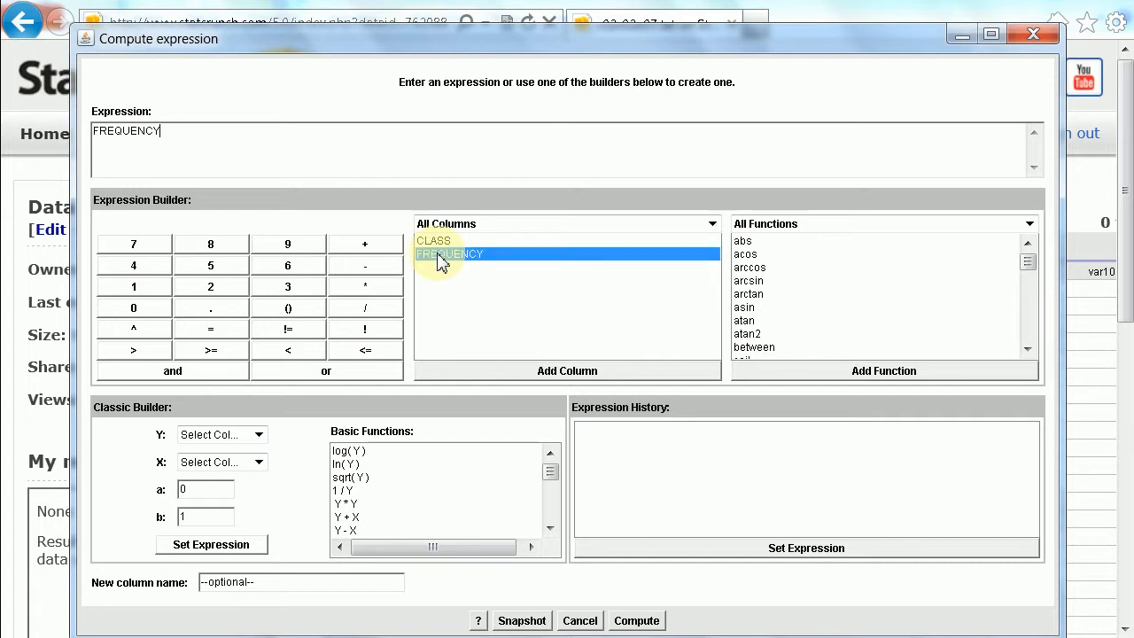
pyautogui.click(365, 308)
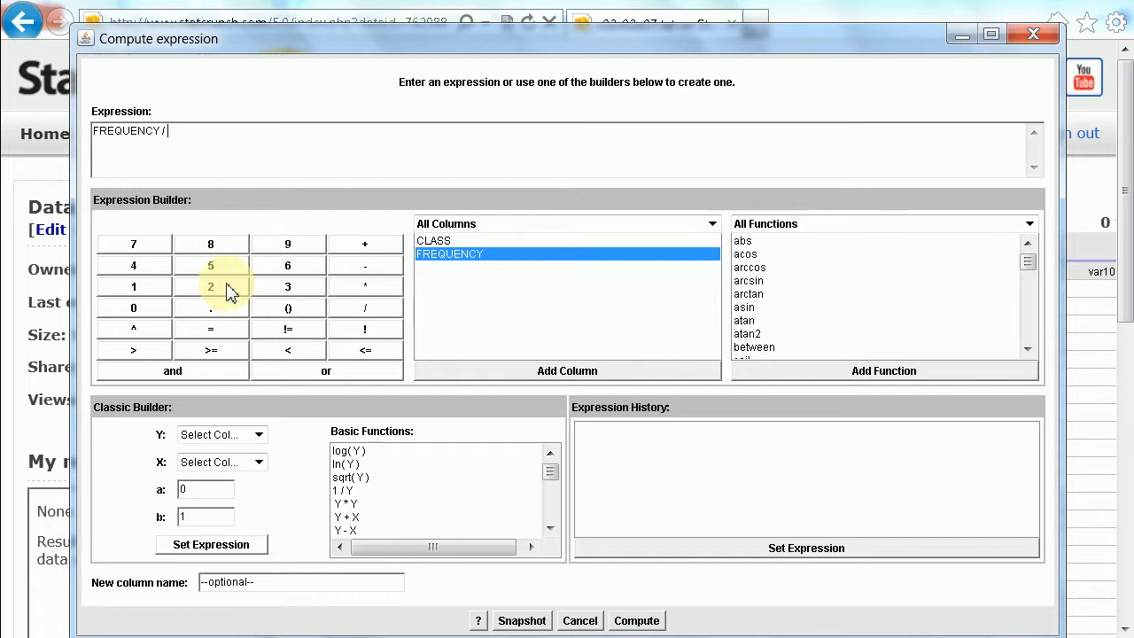
pyautogui.click(292, 246)
pyautogui.click(149, 250)
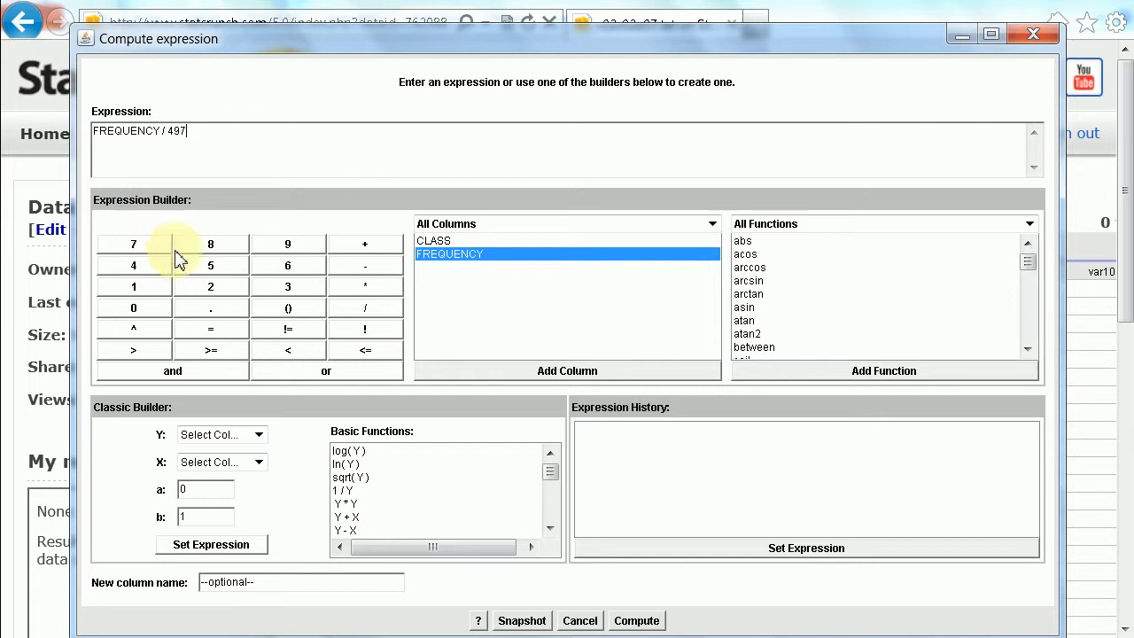
pyautogui.click(643, 622)
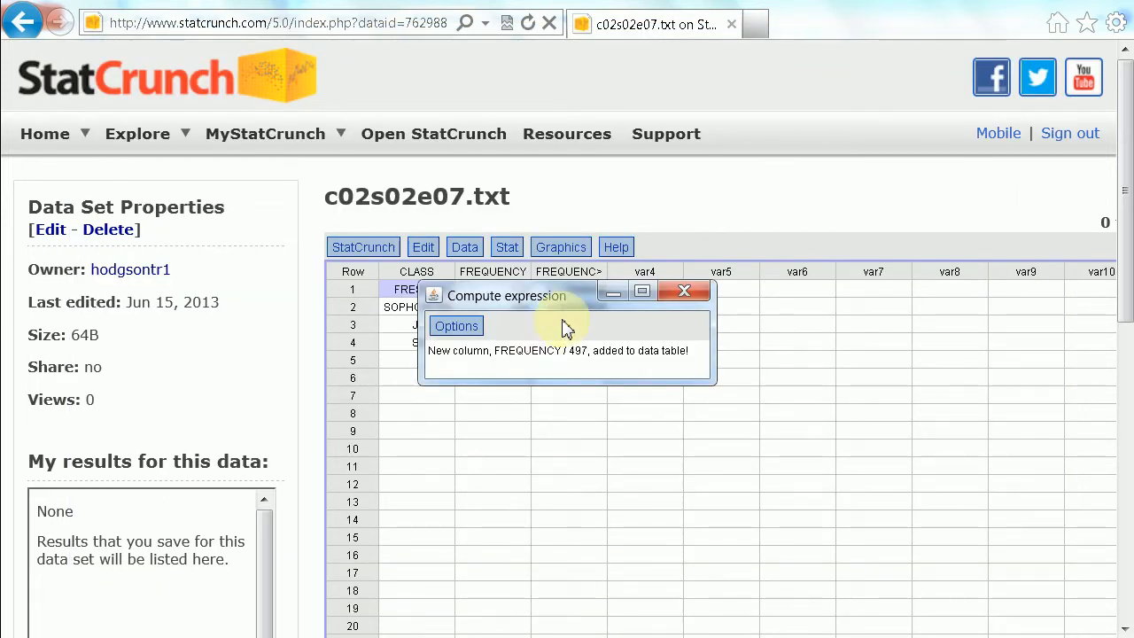
pyautogui.moveTo(576, 306); pyautogui.dragTo(560, 427)
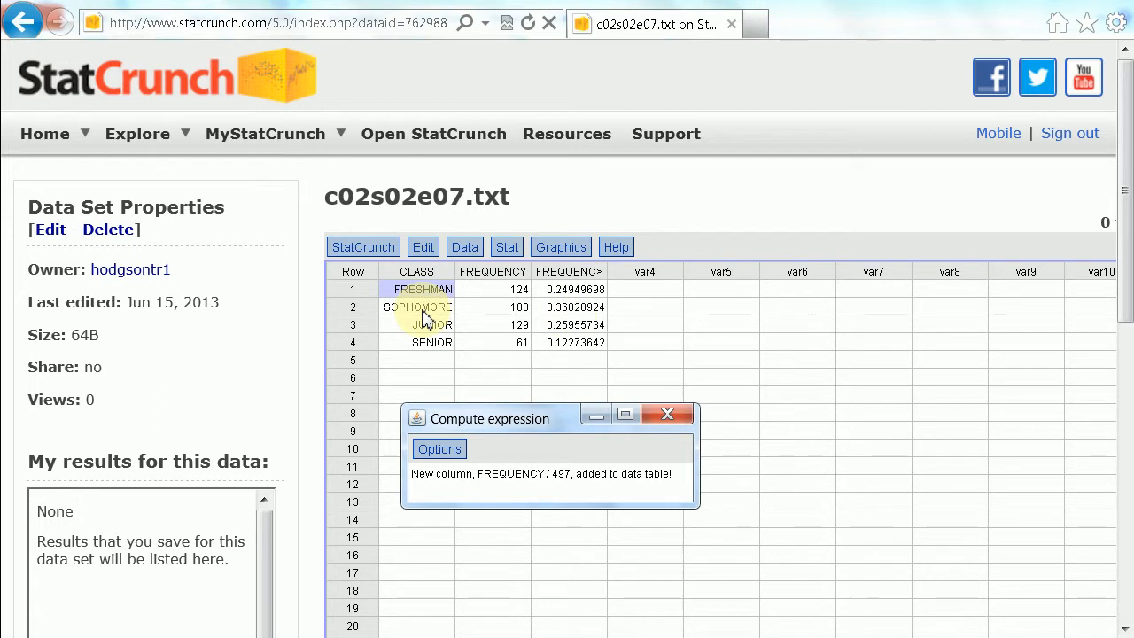
pyautogui.click(668, 417)
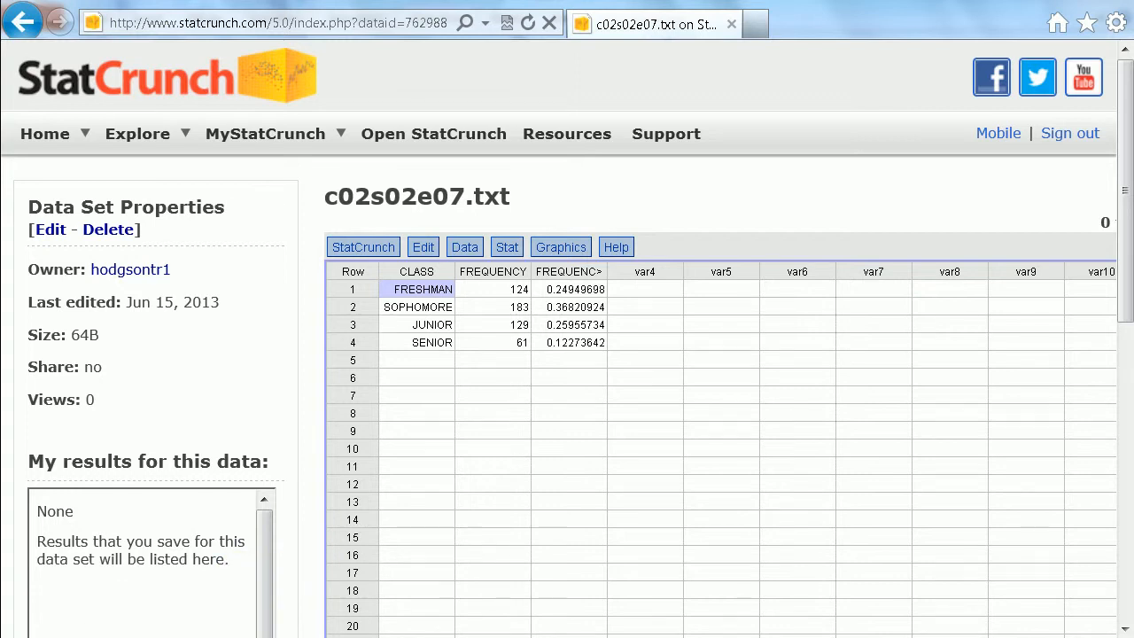
# Check the bar graph task on the PowerPoint slide, return to StatCrunch and start a bar plot with summary.
pyautogui.hotkey('alt', 'Tab')
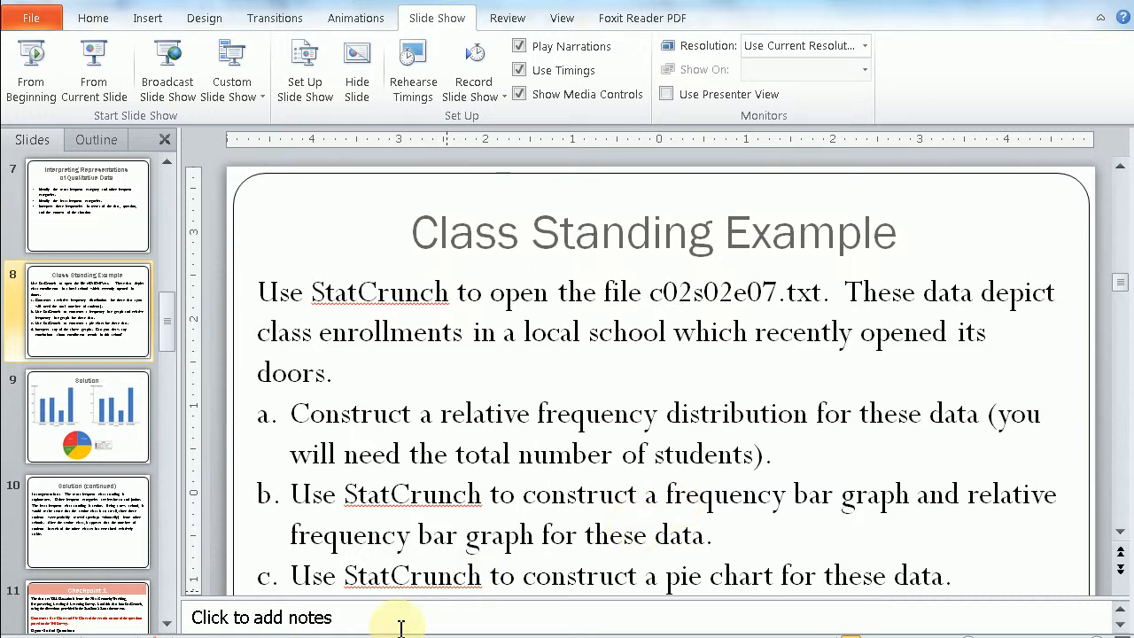
pyautogui.click(232, 635)
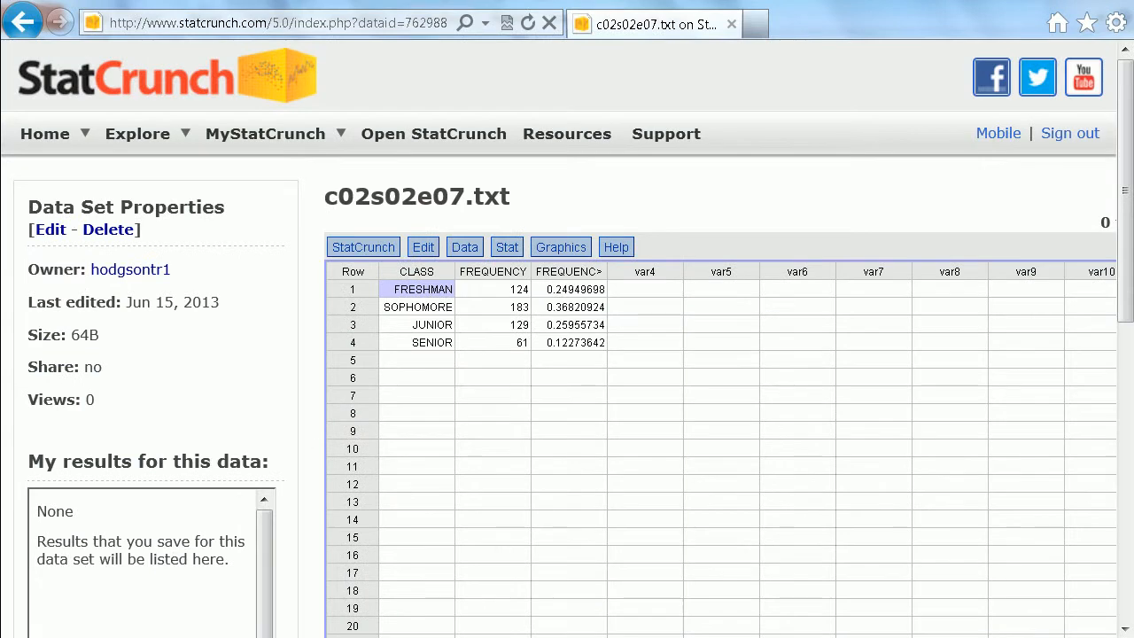
pyautogui.click(580, 251)
pyautogui.moveTo(571, 248)
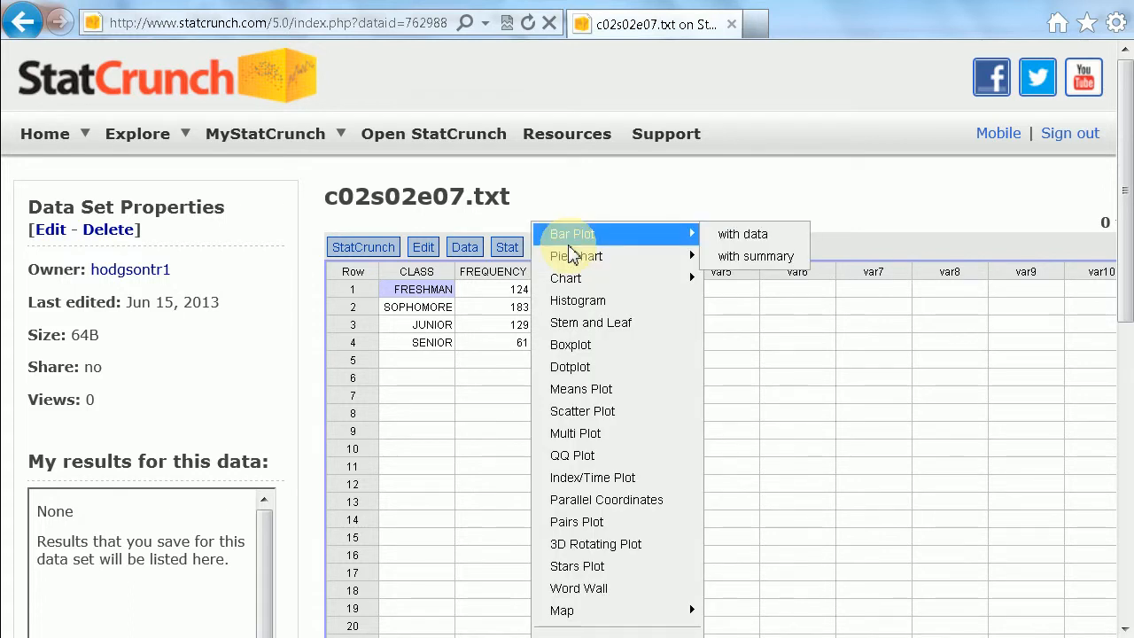
pyautogui.click(738, 259)
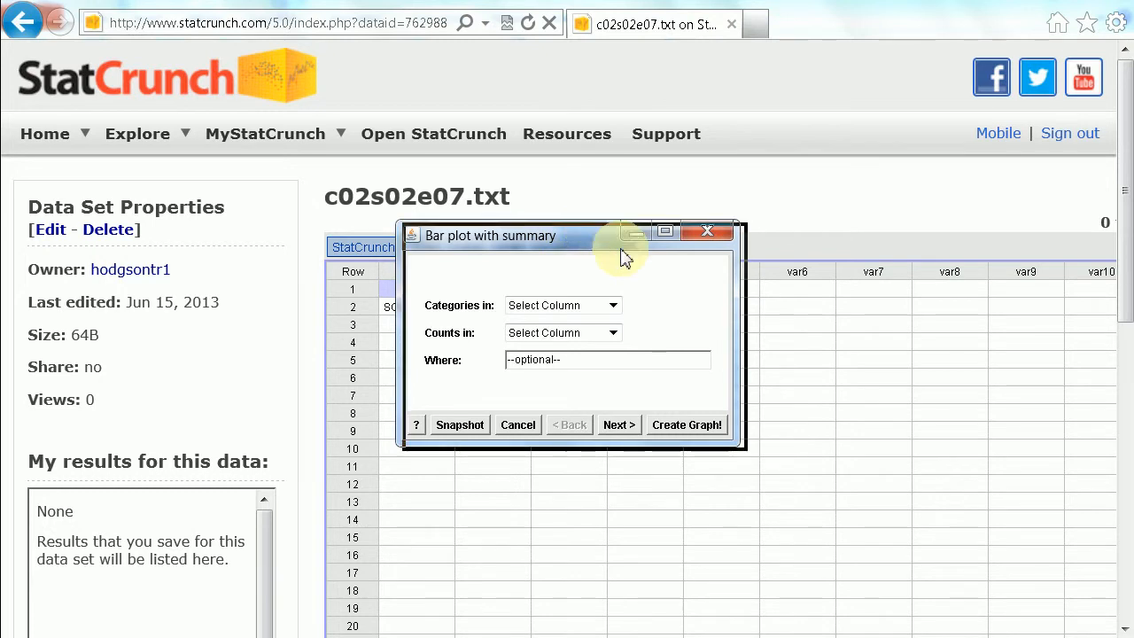
pyautogui.moveTo(875, 316); pyautogui.dragTo(874, 314)
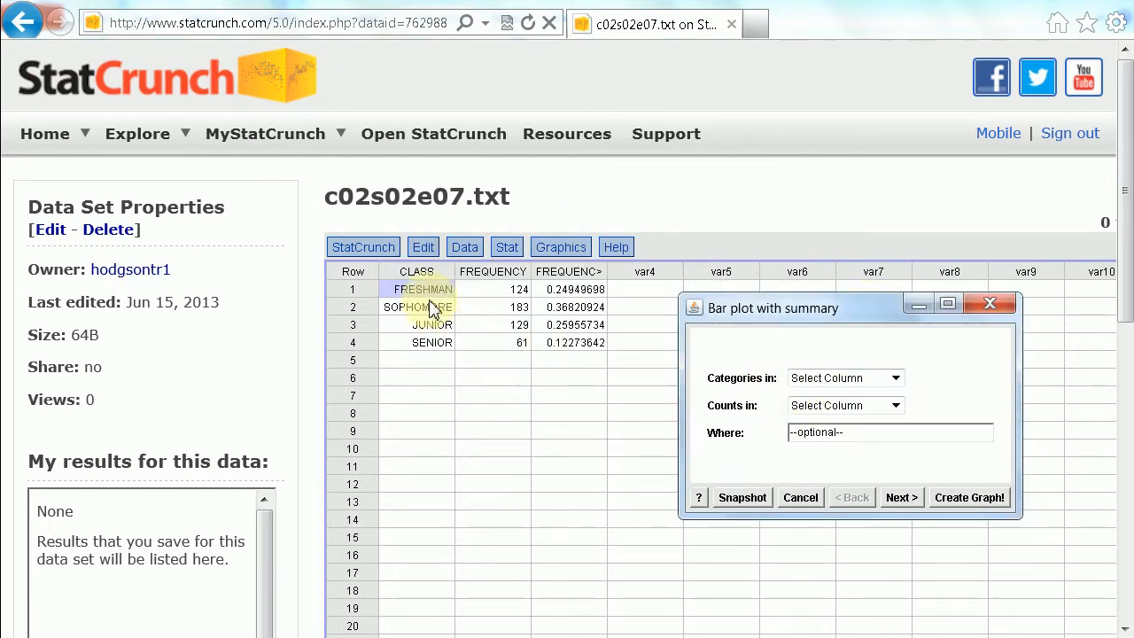
# Create the bar plot with categories in CLASS, counts in FREQUENCY and the type Frequency.
pyautogui.click(895, 378)
pyautogui.click(871, 408)
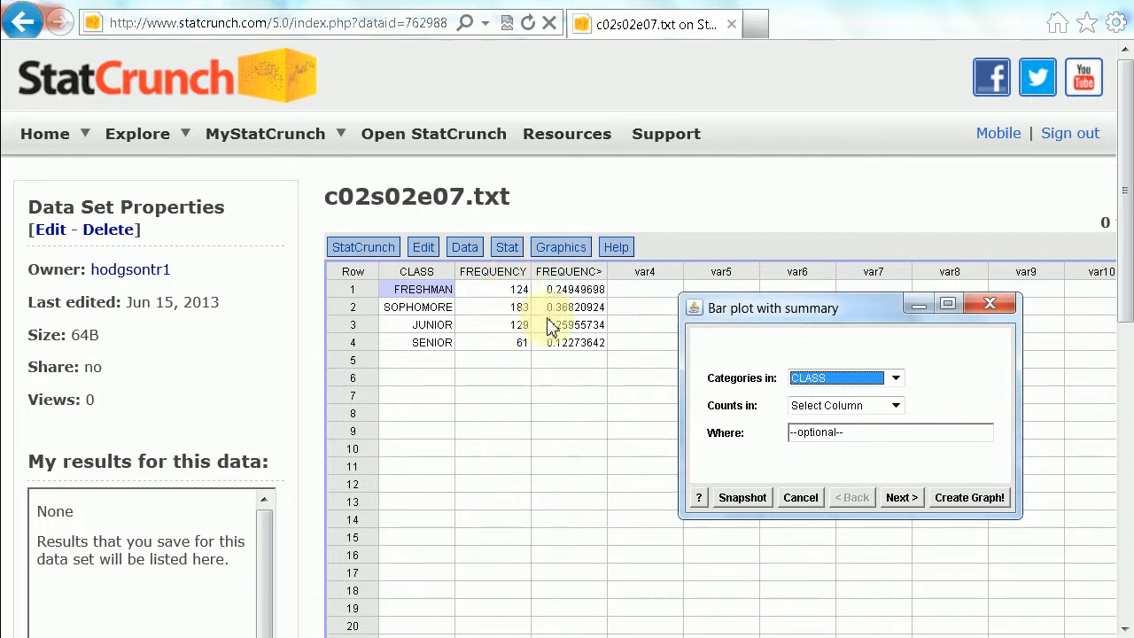
pyautogui.click(896, 406)
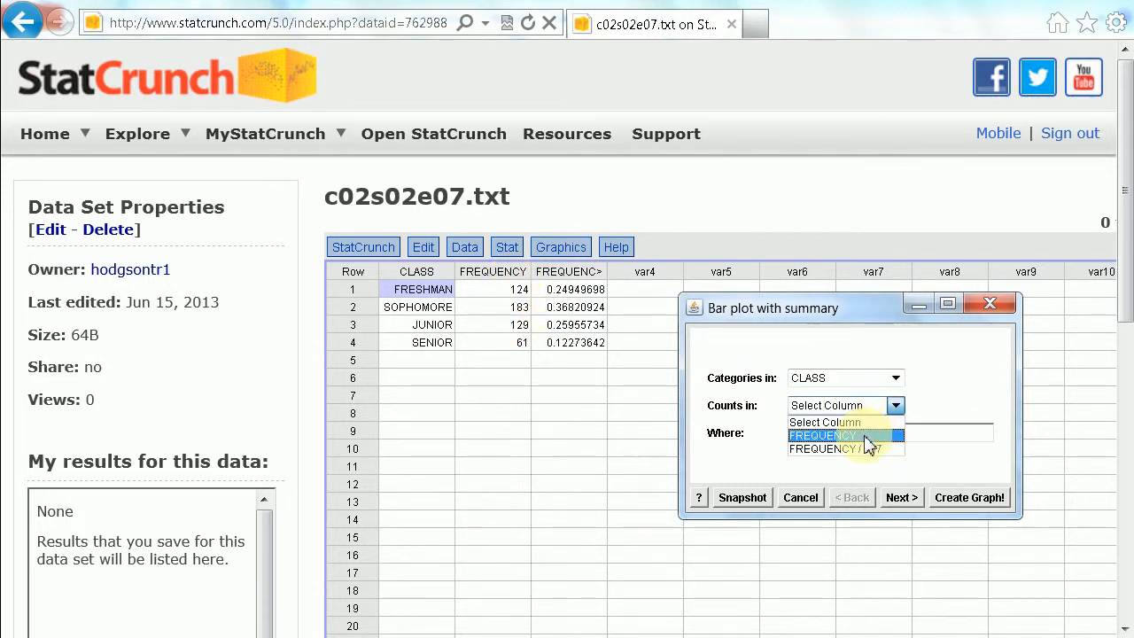
pyautogui.click(872, 435)
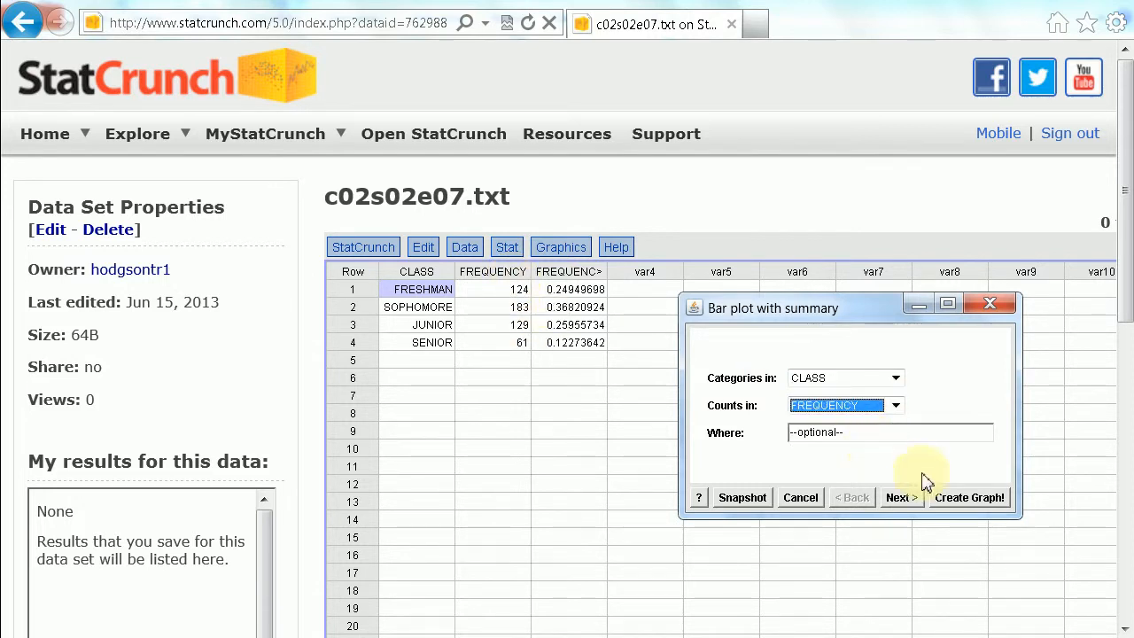
pyautogui.click(906, 503)
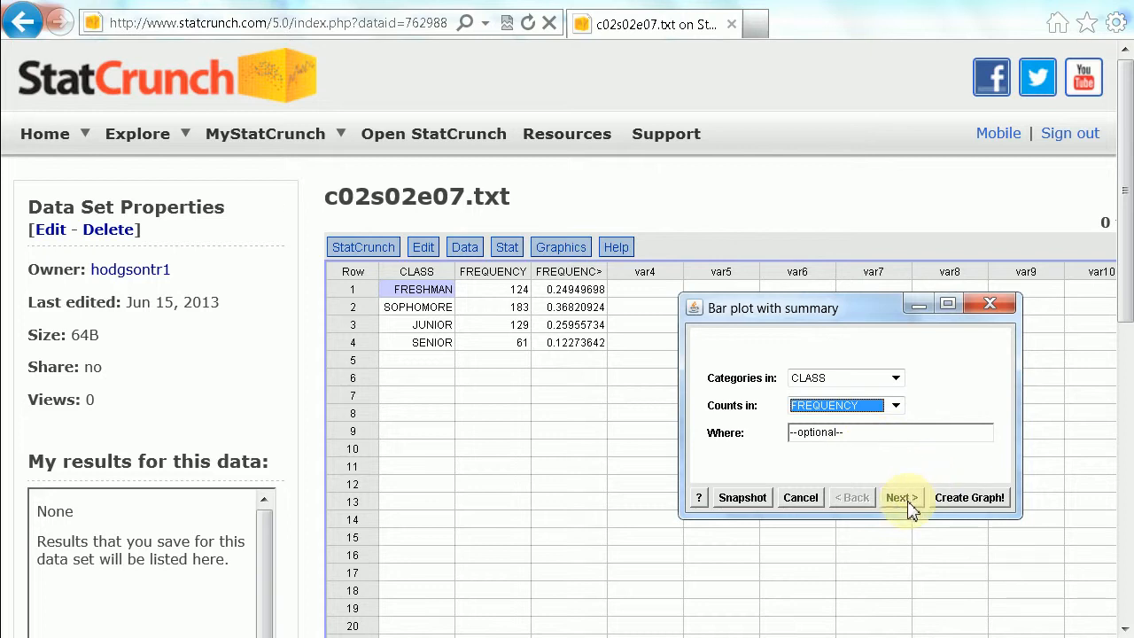
pyautogui.click(909, 502)
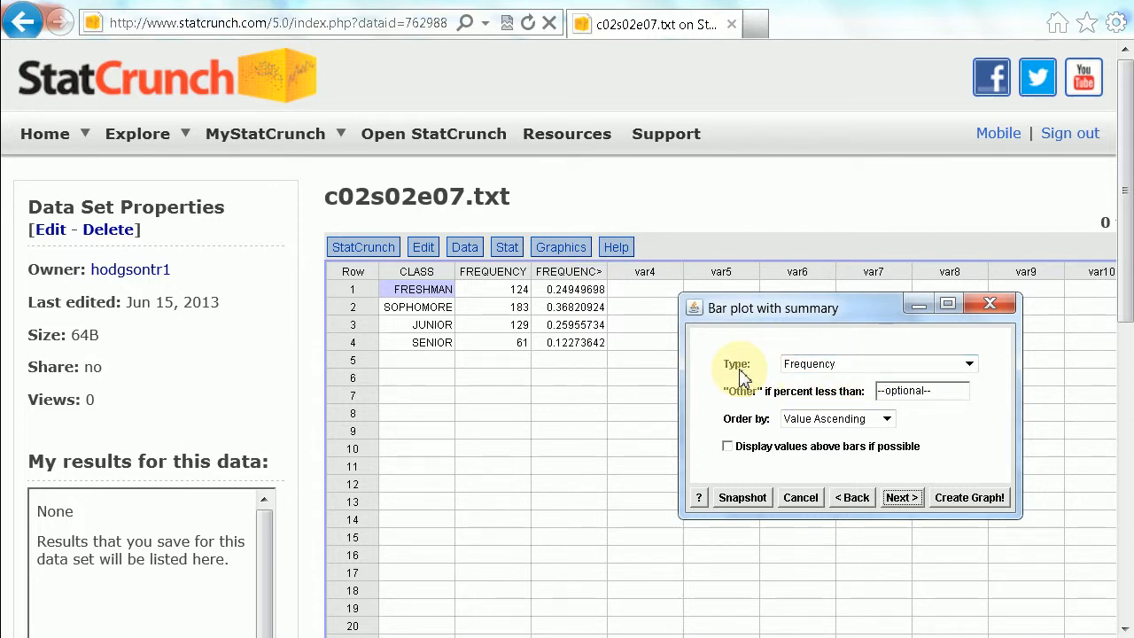
pyautogui.click(967, 361)
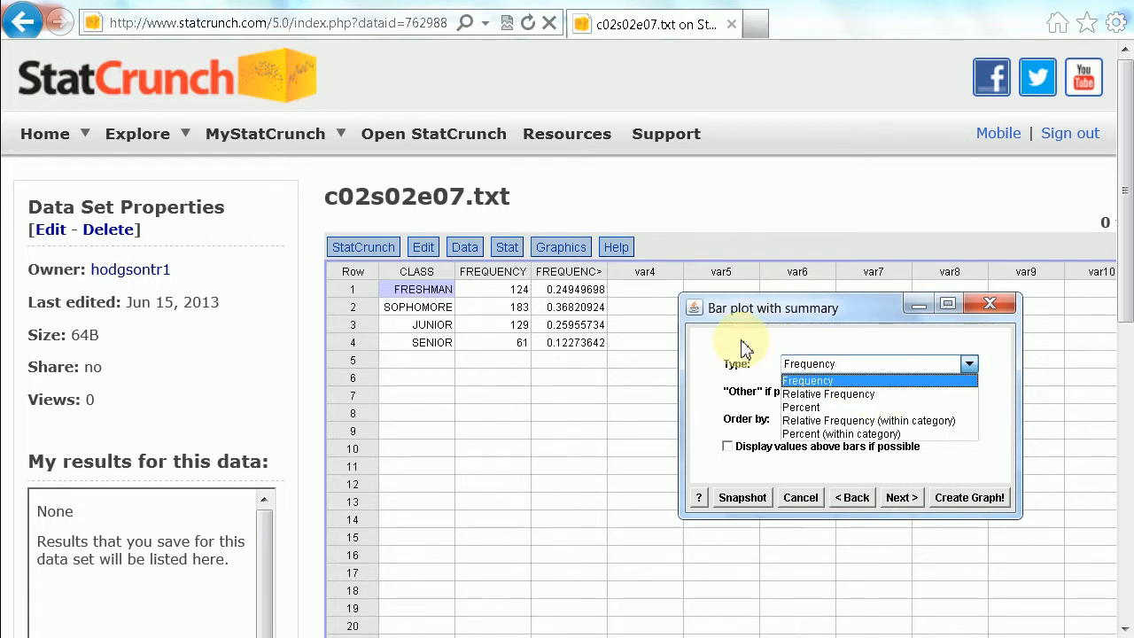
pyautogui.click(808, 378)
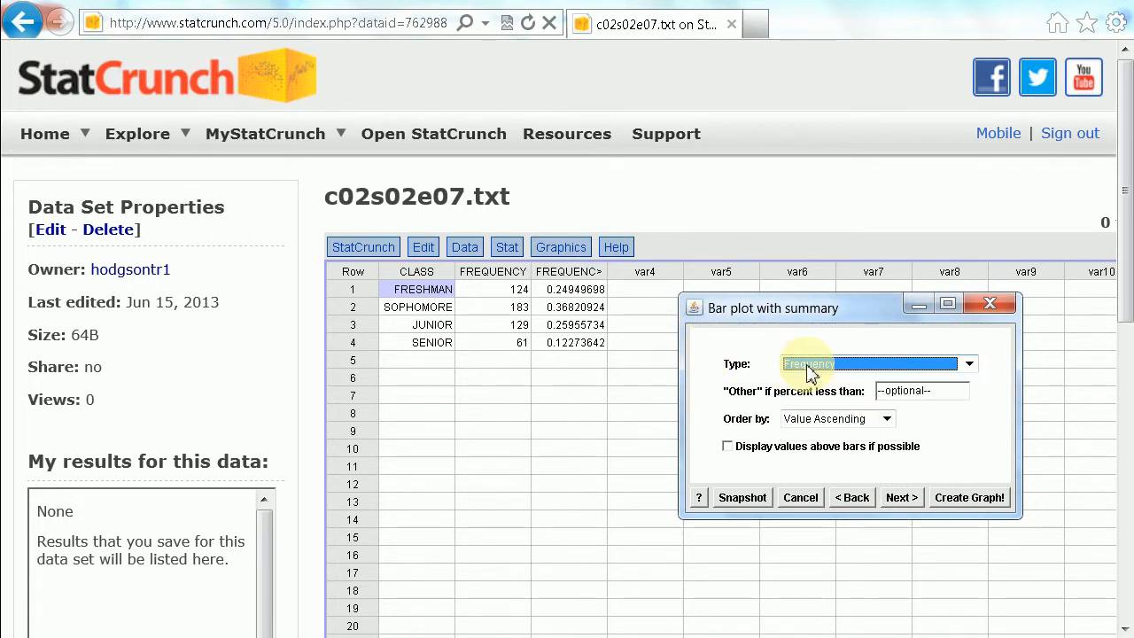
pyautogui.click(988, 501)
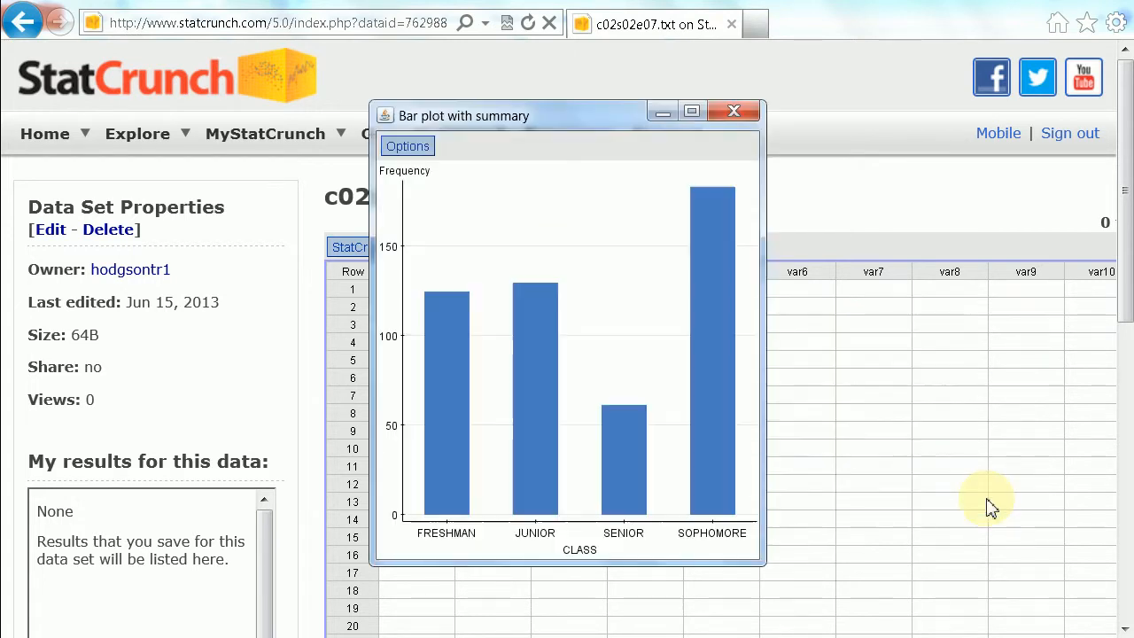
# Copy the frequency bar graph and paste it into the blank Word document.
pyautogui.moveTo(571, 120); pyautogui.dragTo(796, 131)
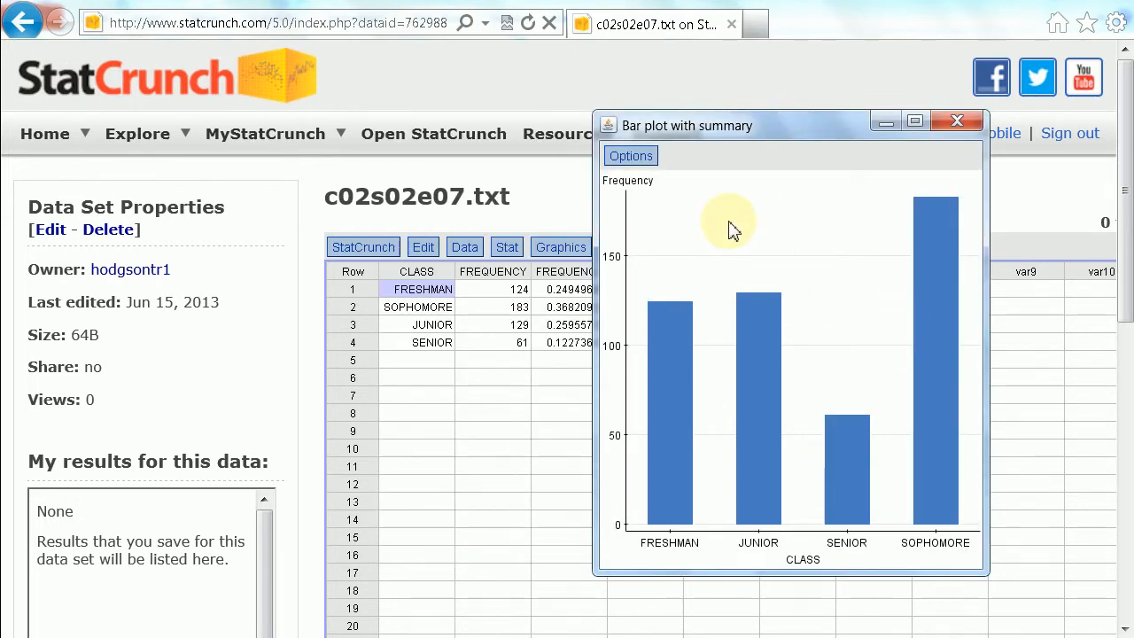
pyautogui.click(630, 157)
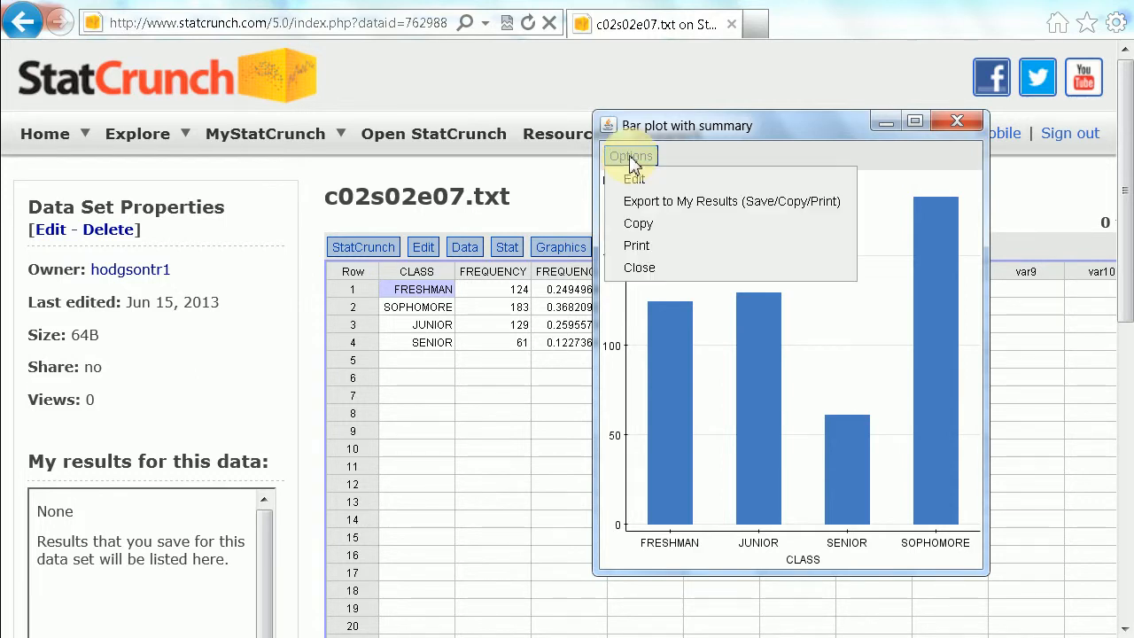
pyautogui.click(634, 227)
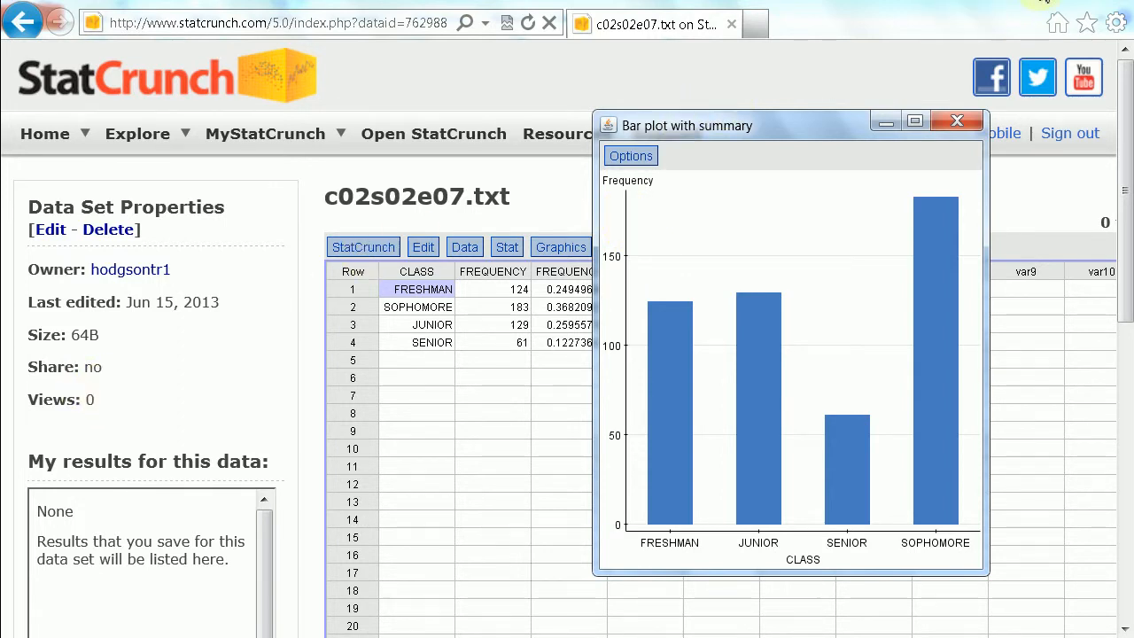
pyautogui.click(1049, 1)
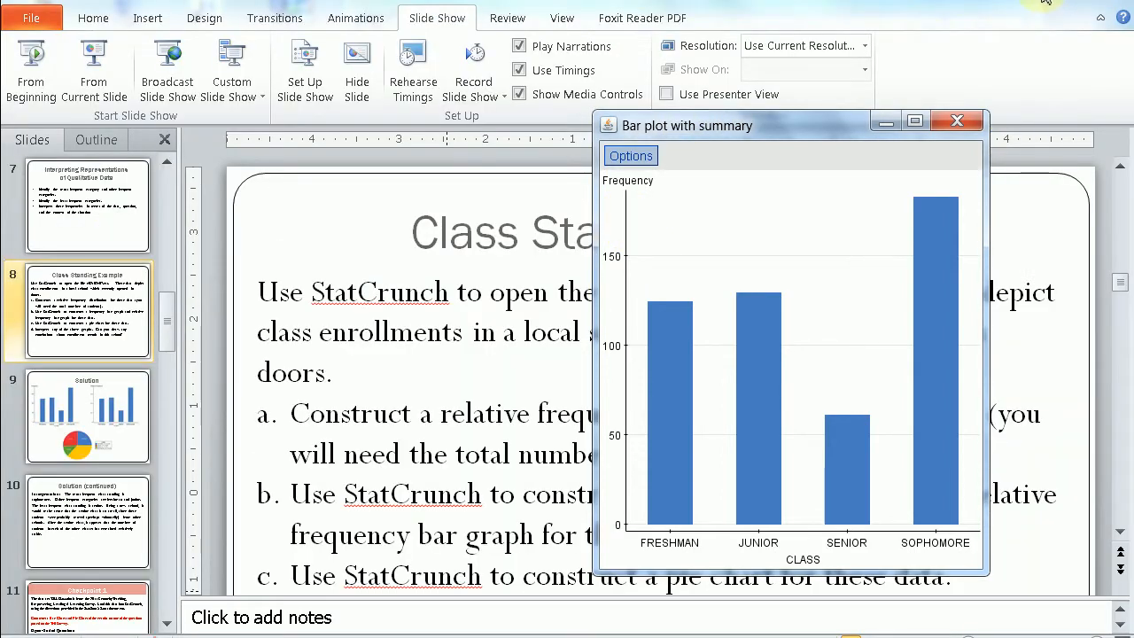
pyautogui.click(1052, 2)
pyautogui.doubleClick(301, 216)
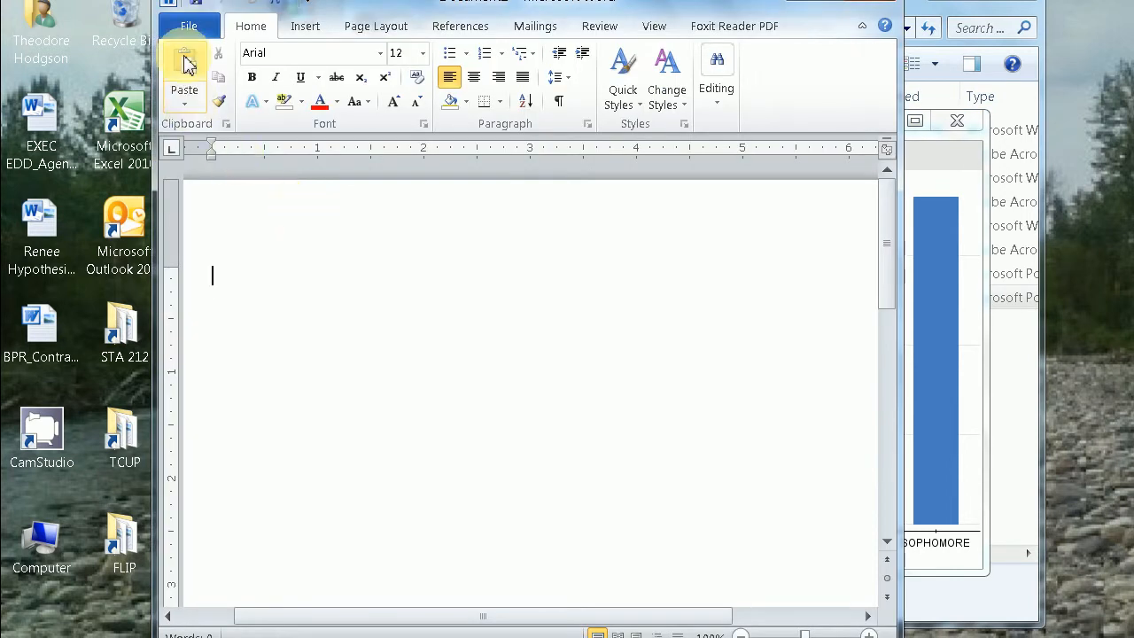
pyautogui.click(186, 62)
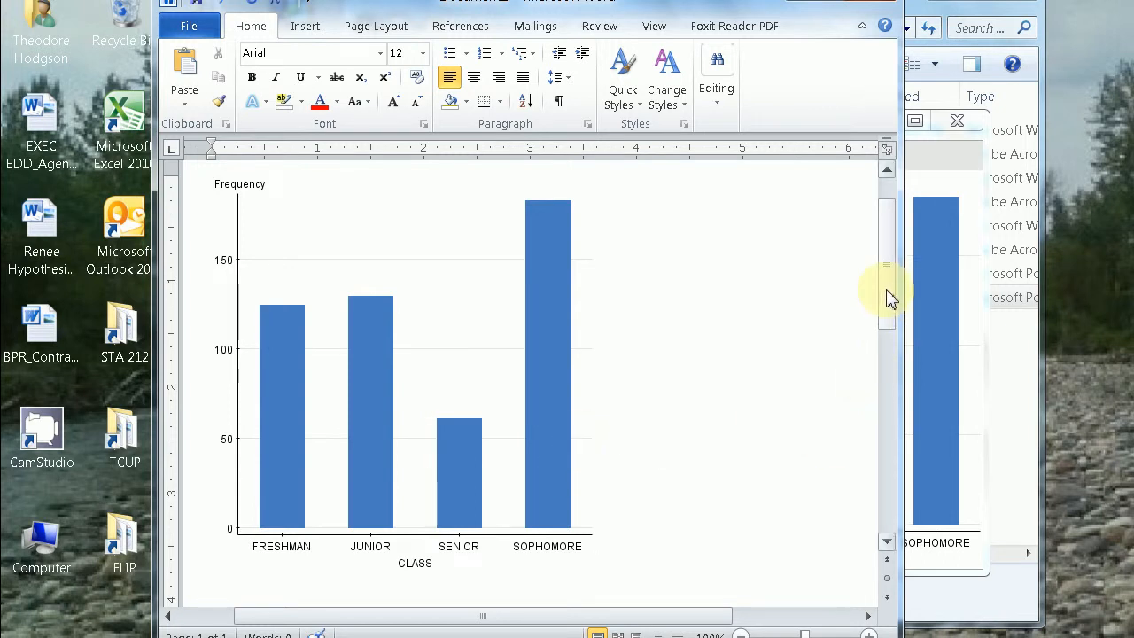
# Enlarge the pasted bar graph proportionally to about 4.6 inches wide in the Word document.
pyautogui.scroll(1, 890, 299)
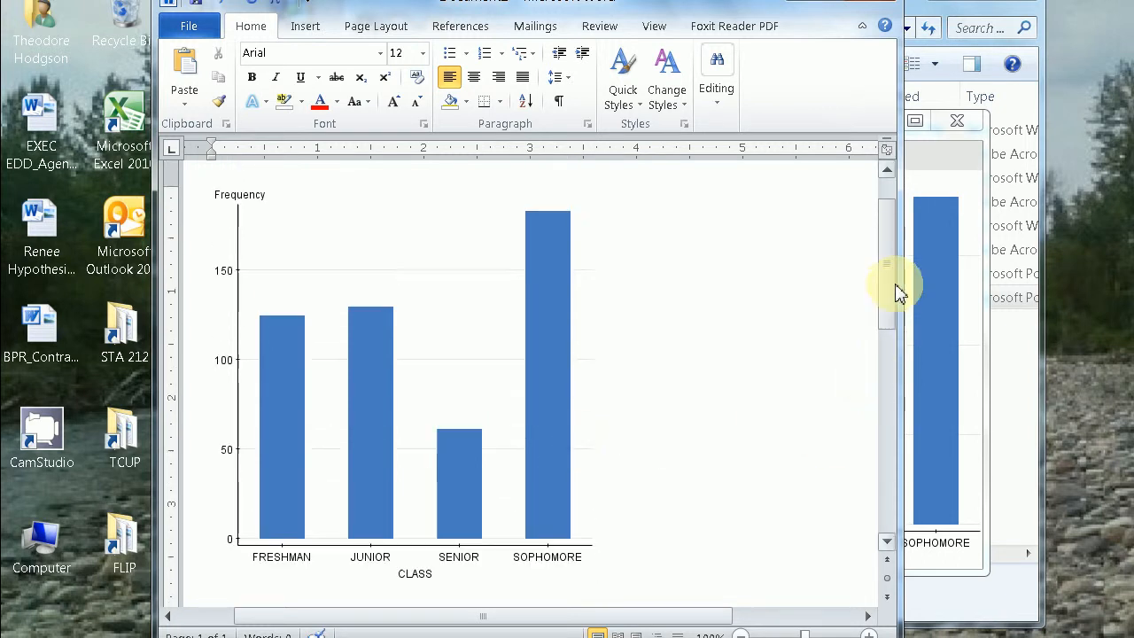
pyautogui.click(554, 527)
pyautogui.moveTo(595, 601); pyautogui.dragTo(700, 607)
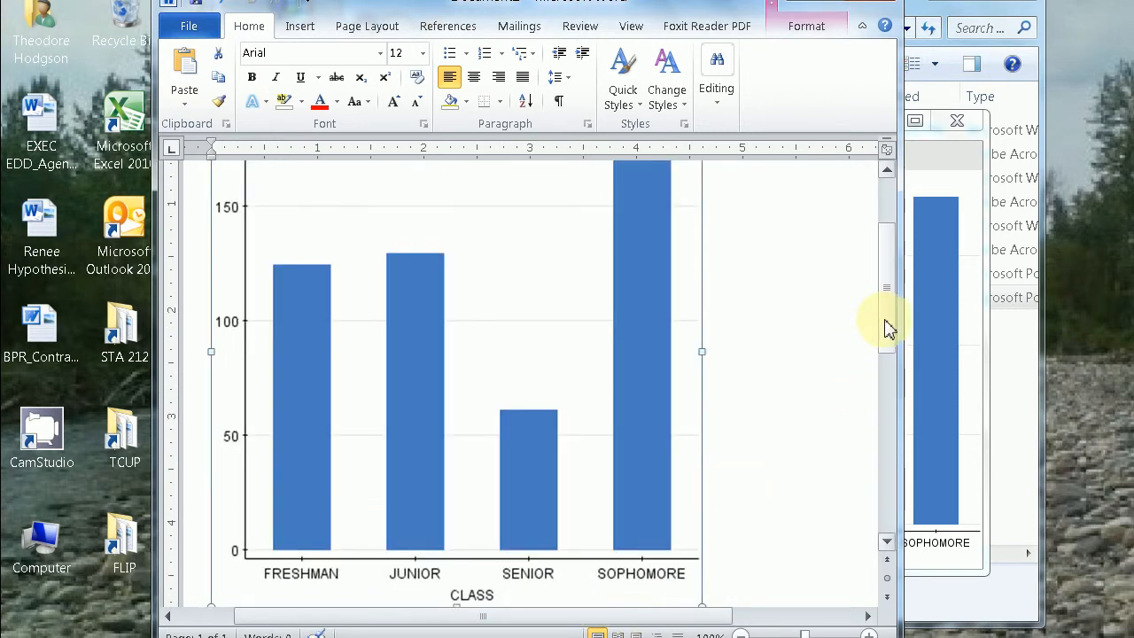
pyautogui.moveTo(885, 316); pyautogui.dragTo(897, 266)
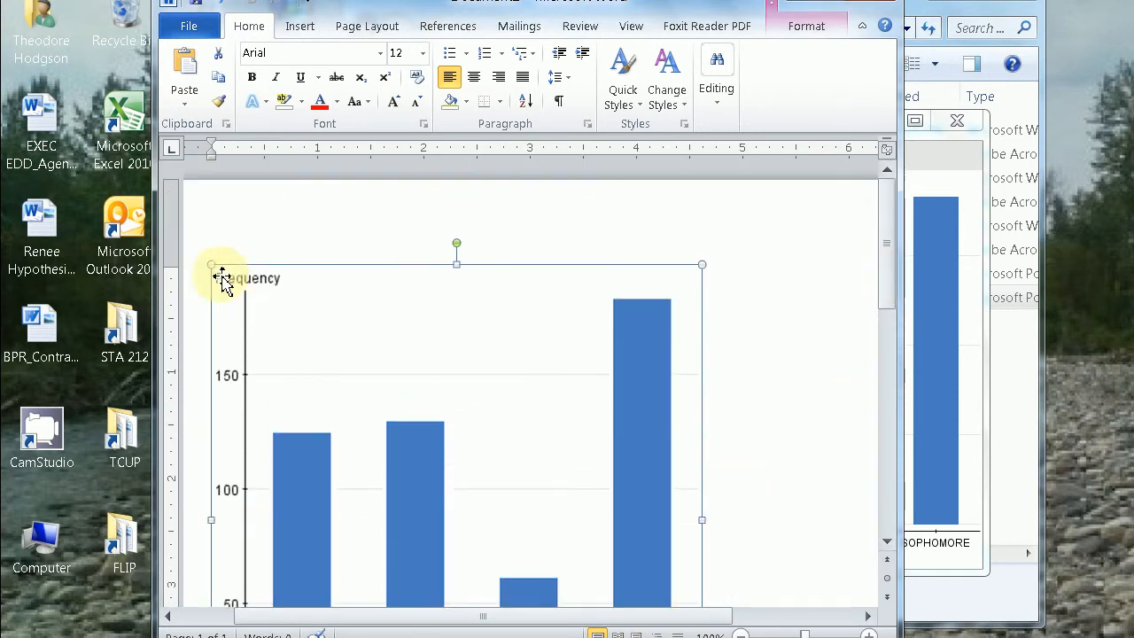
# Deselect the enlarged graph and start a new line after it in the Word document.
pyautogui.press('Left')
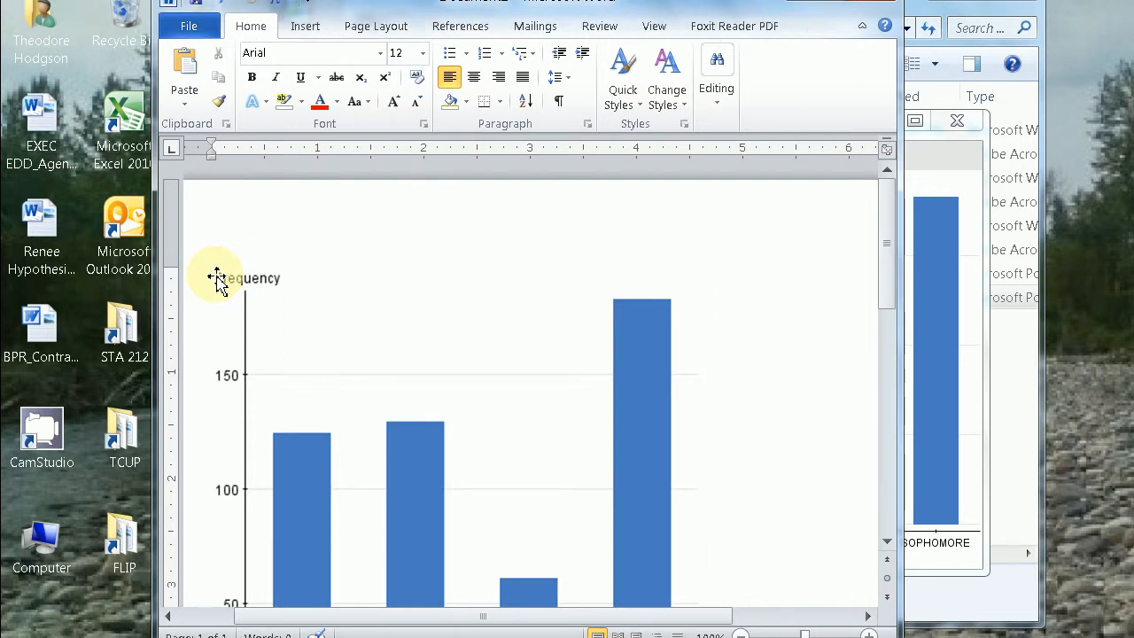
pyautogui.scroll(-2, 217, 278)
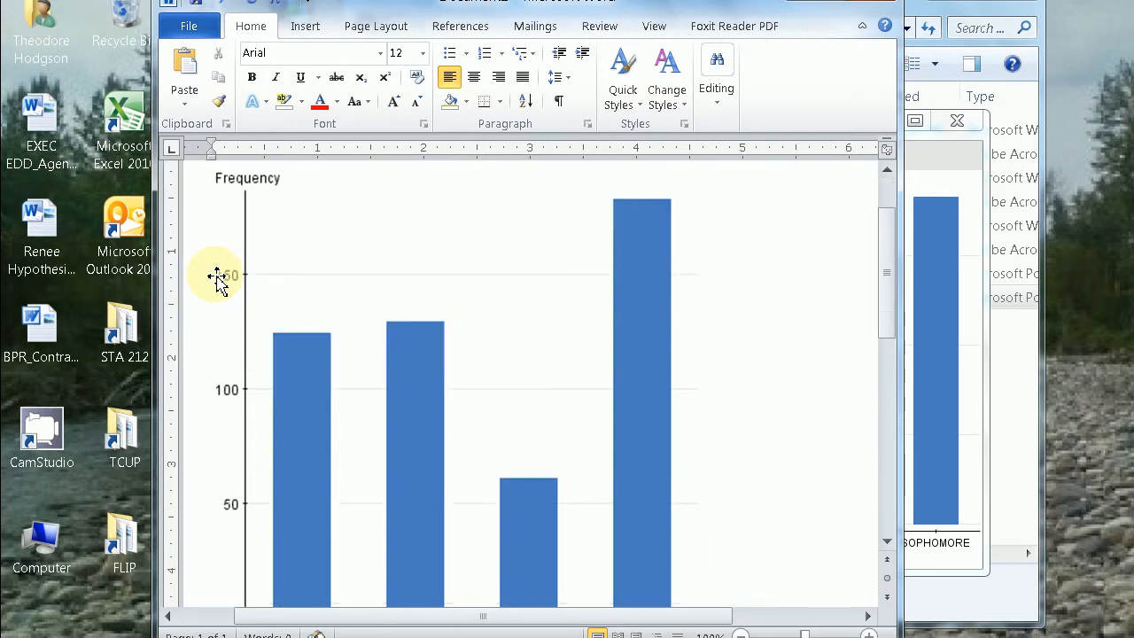
pyautogui.scroll(1, 217, 278)
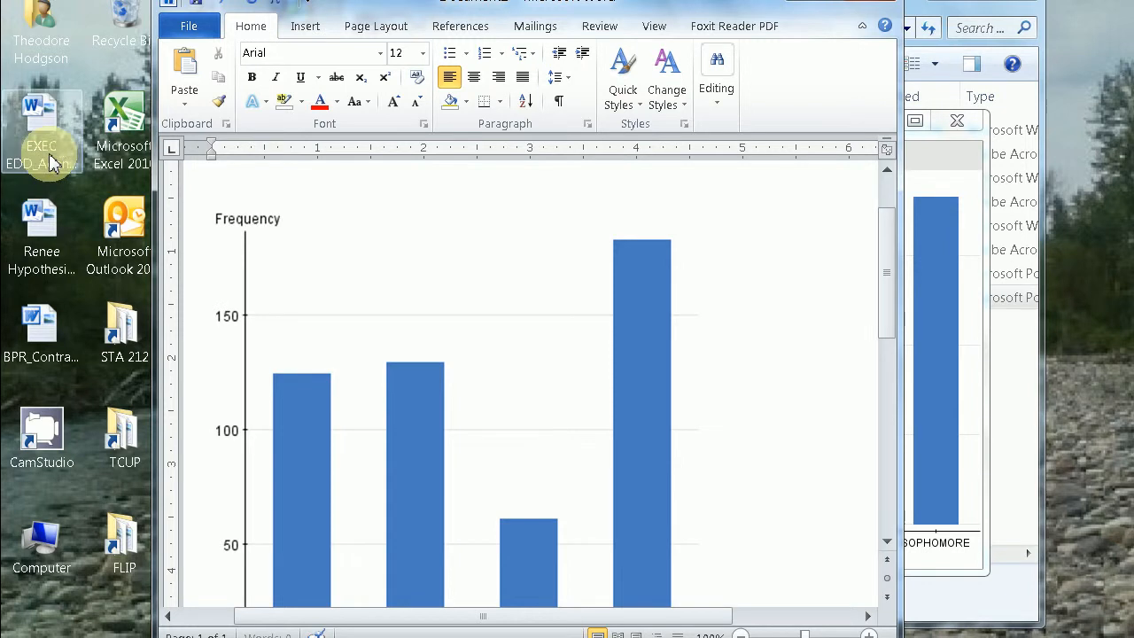
pyautogui.moveTo(892, 286); pyautogui.dragTo(893, 374)
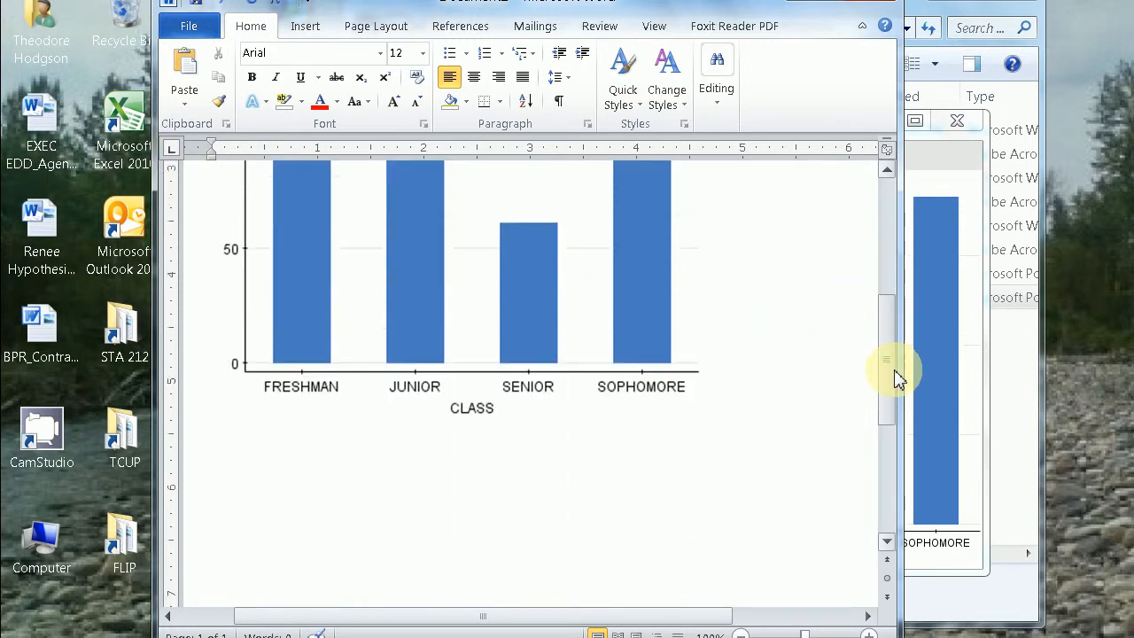
pyautogui.click(737, 391)
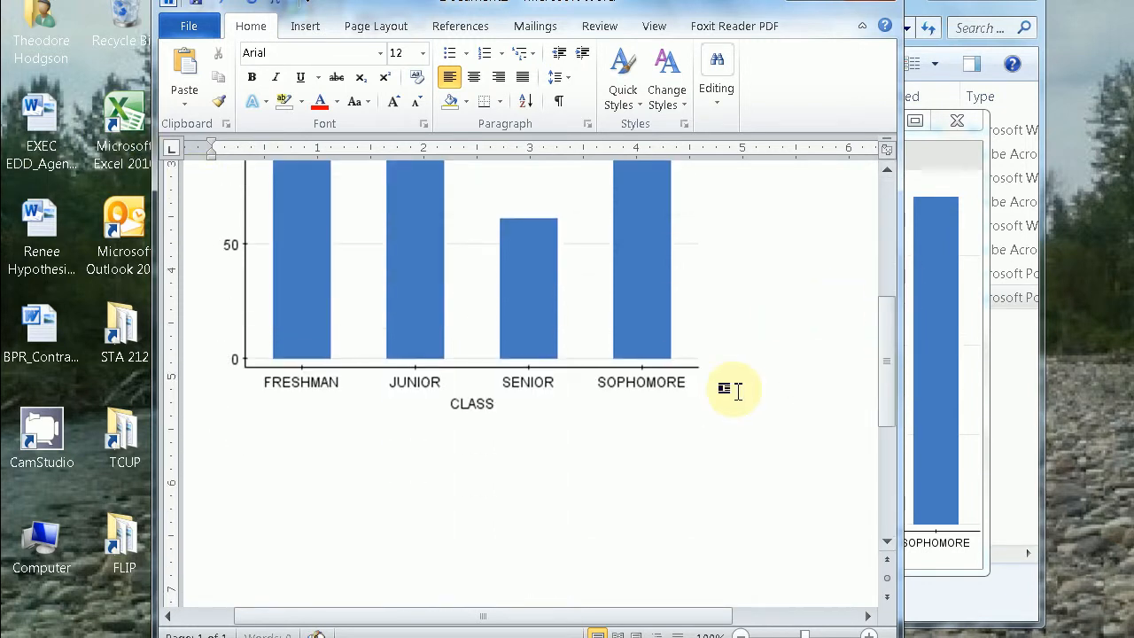
pyautogui.press('Return')
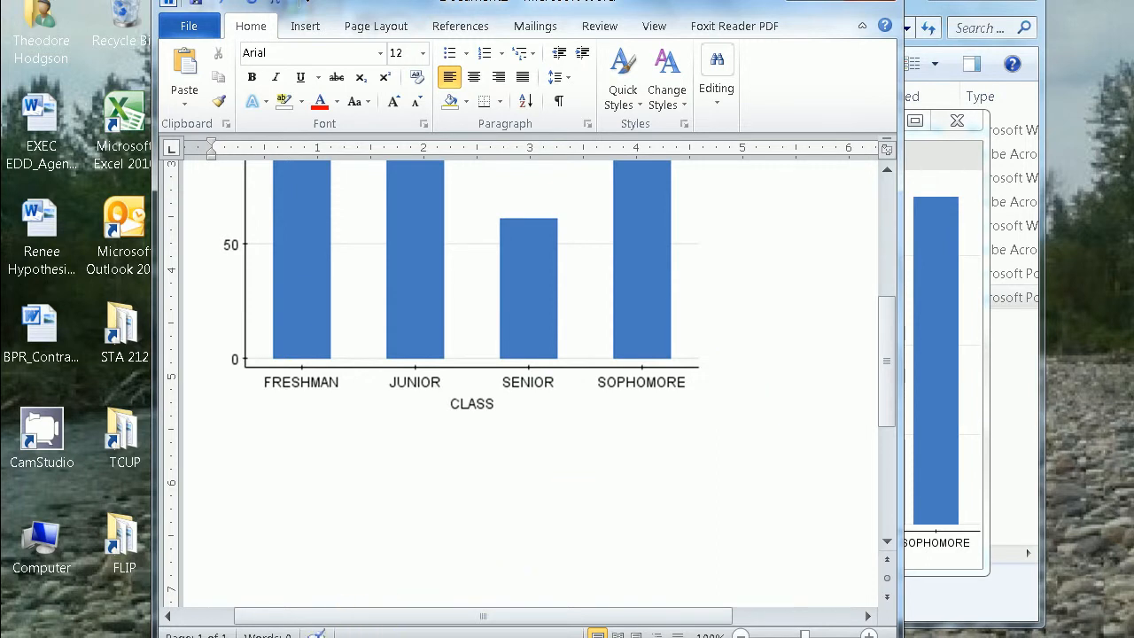
# Switch to the StatCrunch bar plot window and recreate the graph with the type set to Relative Frequency.
pyautogui.moveTo(306, 637)
pyautogui.click(258, 637)
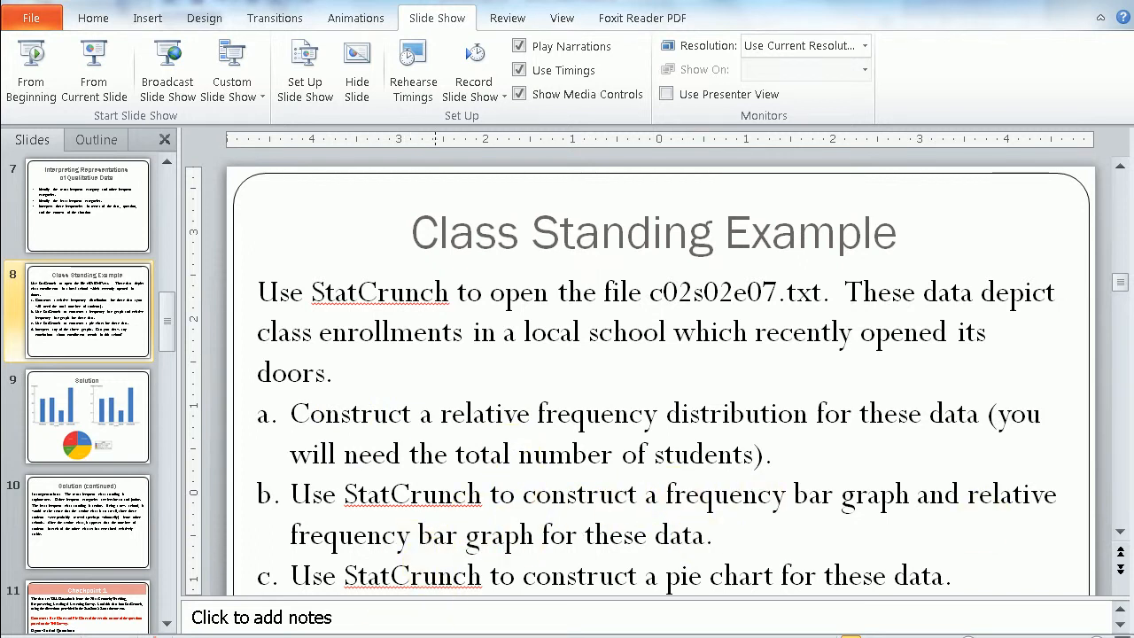
pyautogui.moveTo(301, 635)
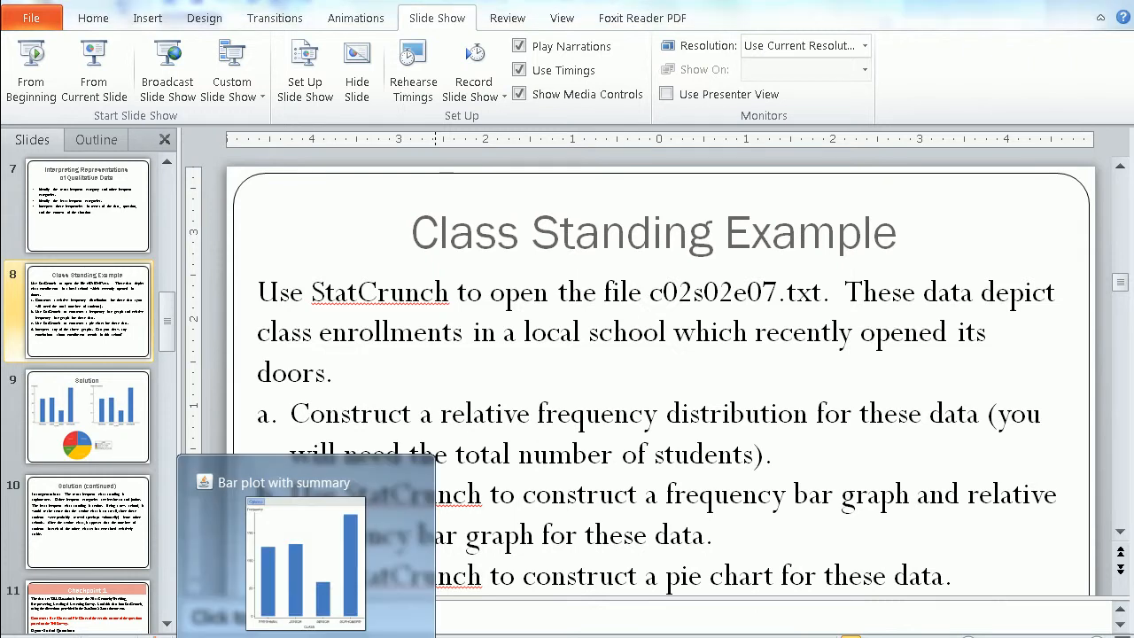
pyautogui.click(326, 536)
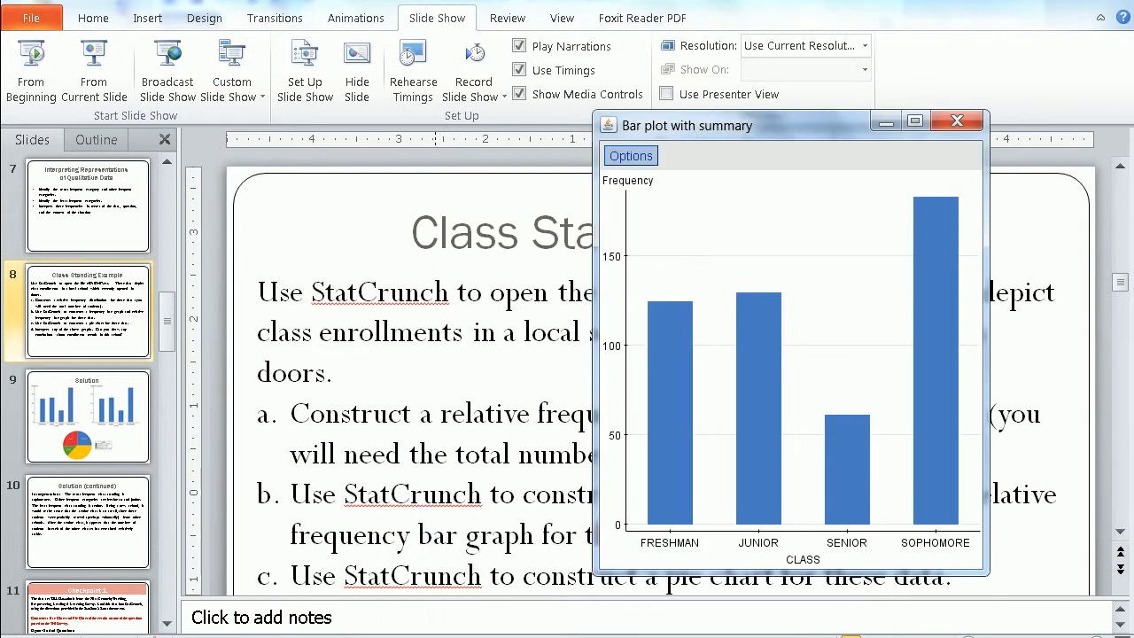
pyautogui.click(634, 153)
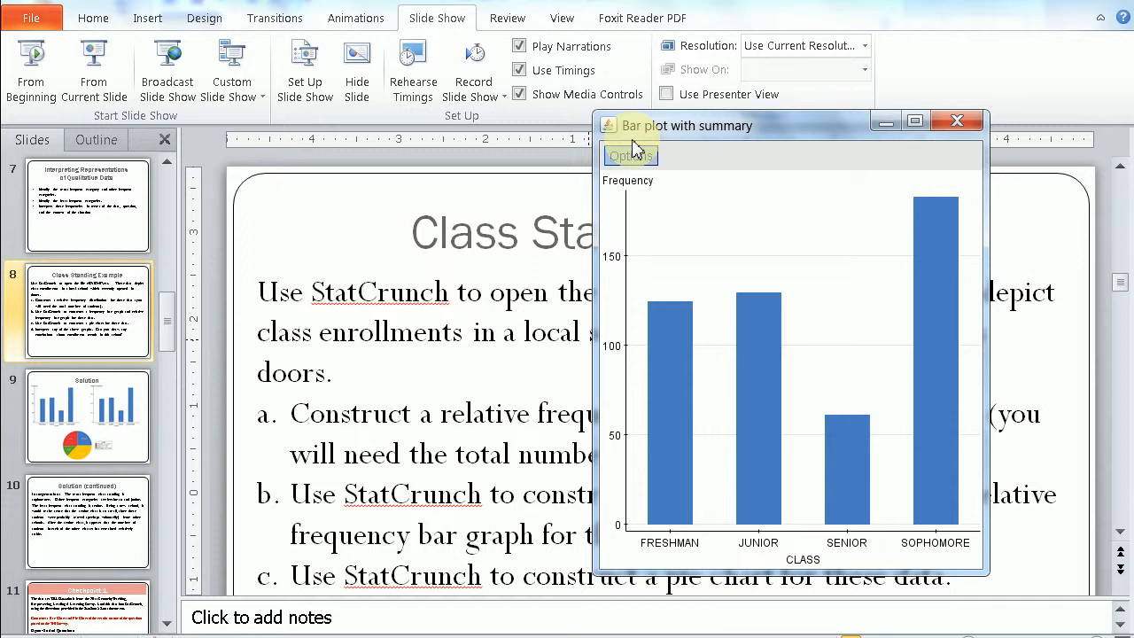
pyautogui.click(634, 160)
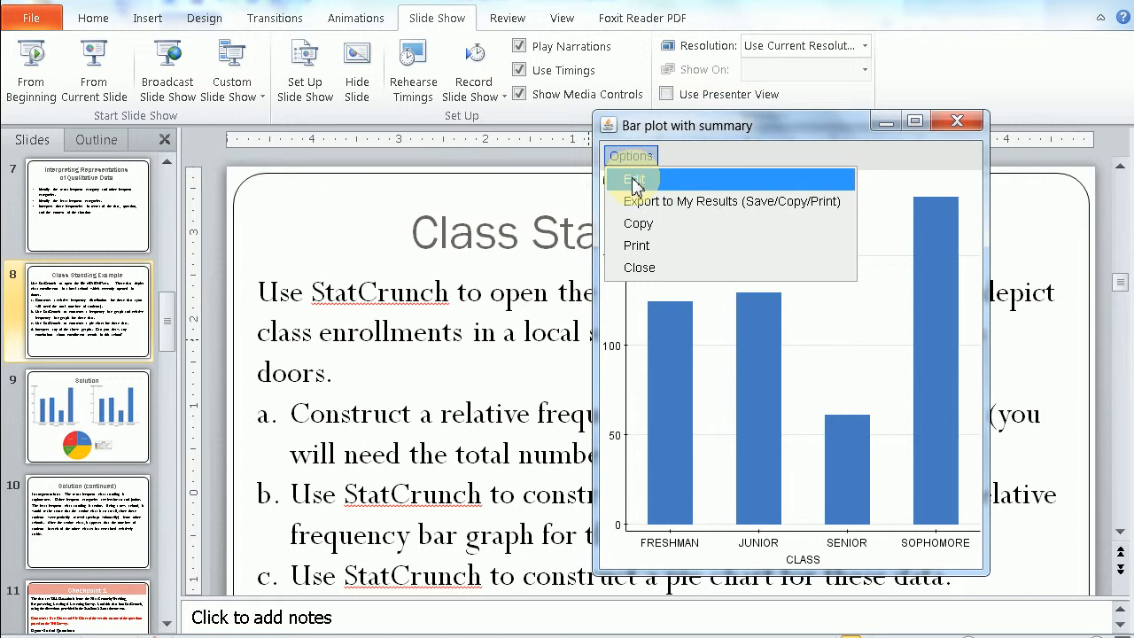
pyautogui.click(635, 182)
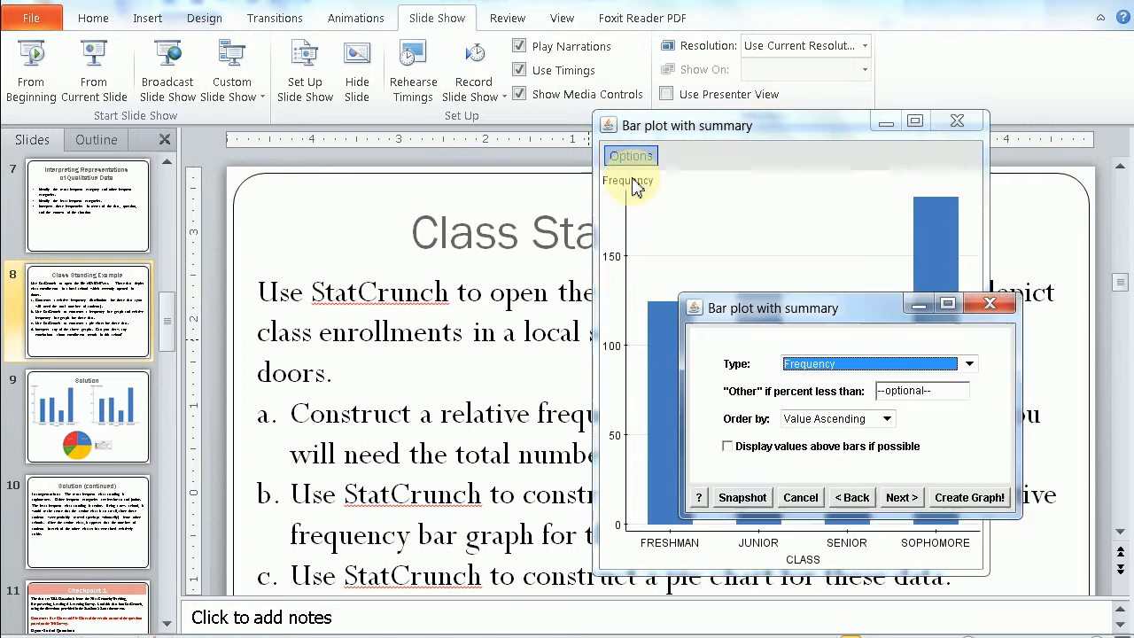
pyautogui.click(969, 370)
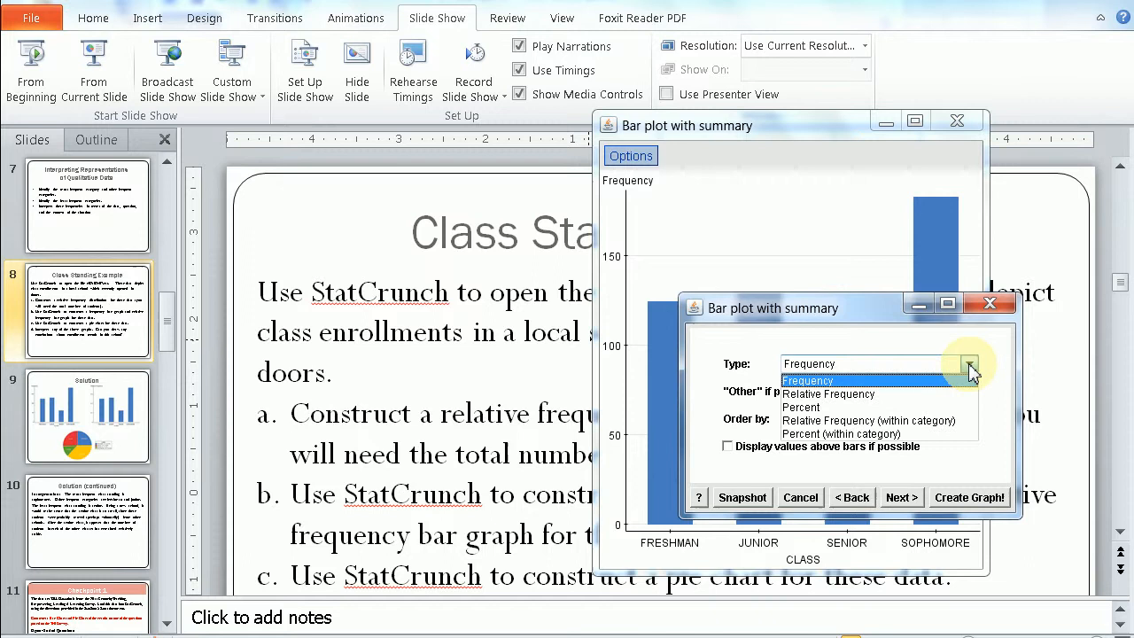
pyautogui.click(868, 394)
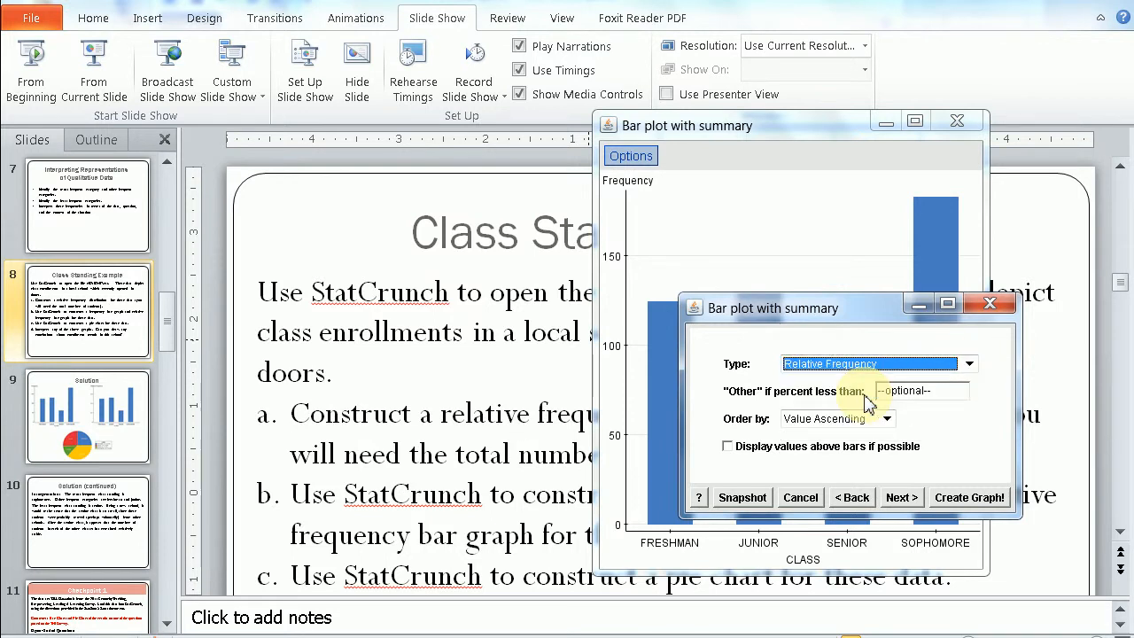
pyautogui.click(970, 502)
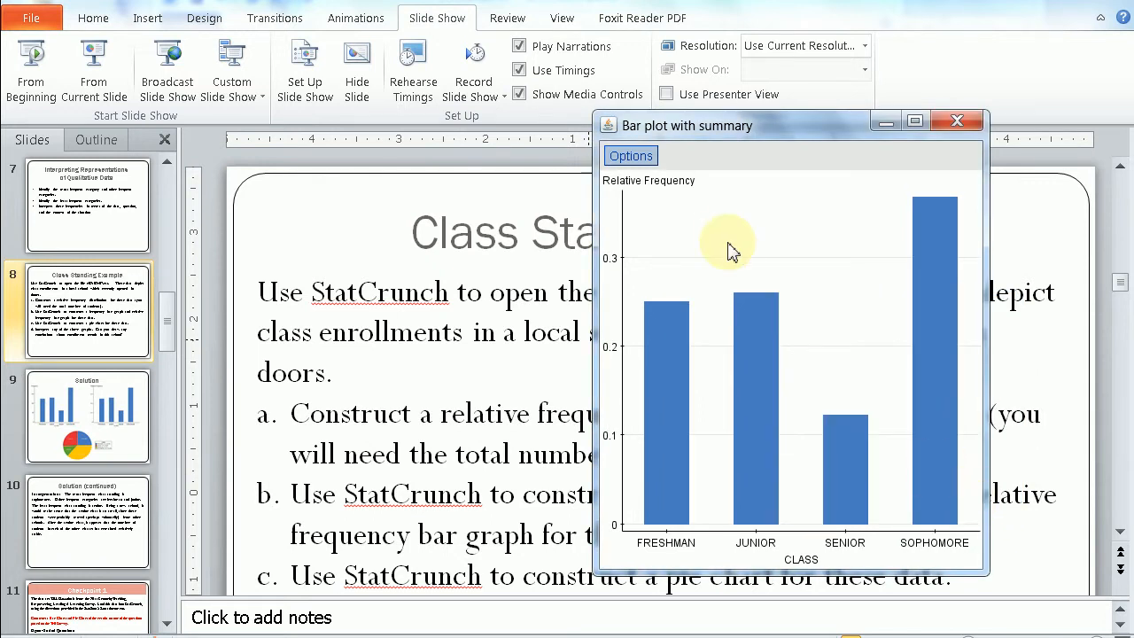
# Copy the relative frequency bar graph and paste it below the frequency graph in the Word document.
pyautogui.click(625, 159)
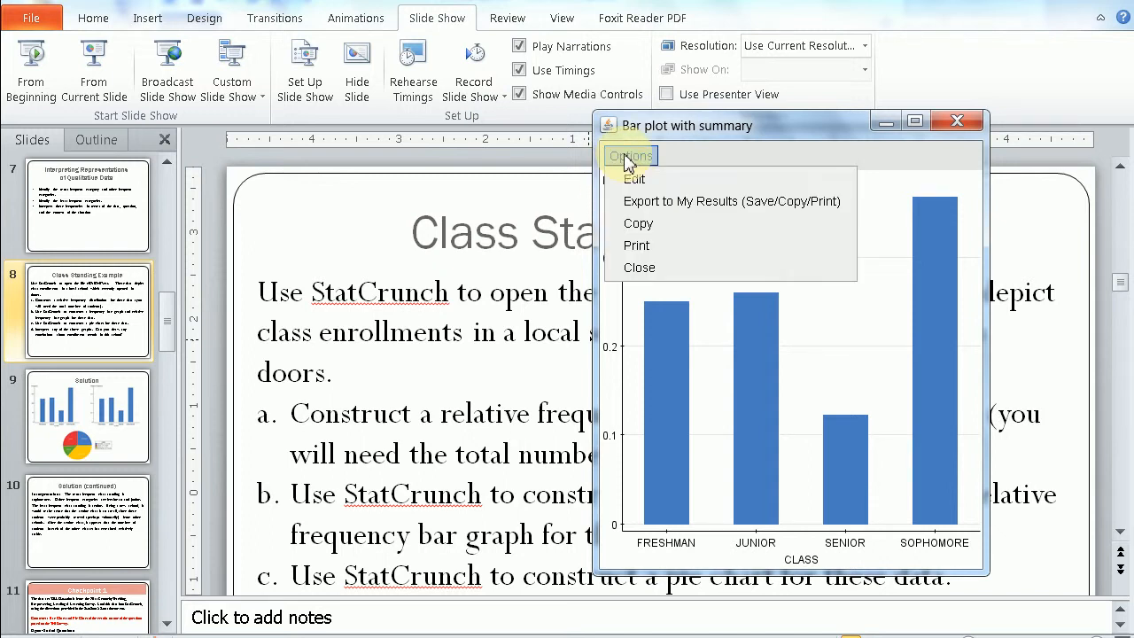
pyautogui.click(633, 224)
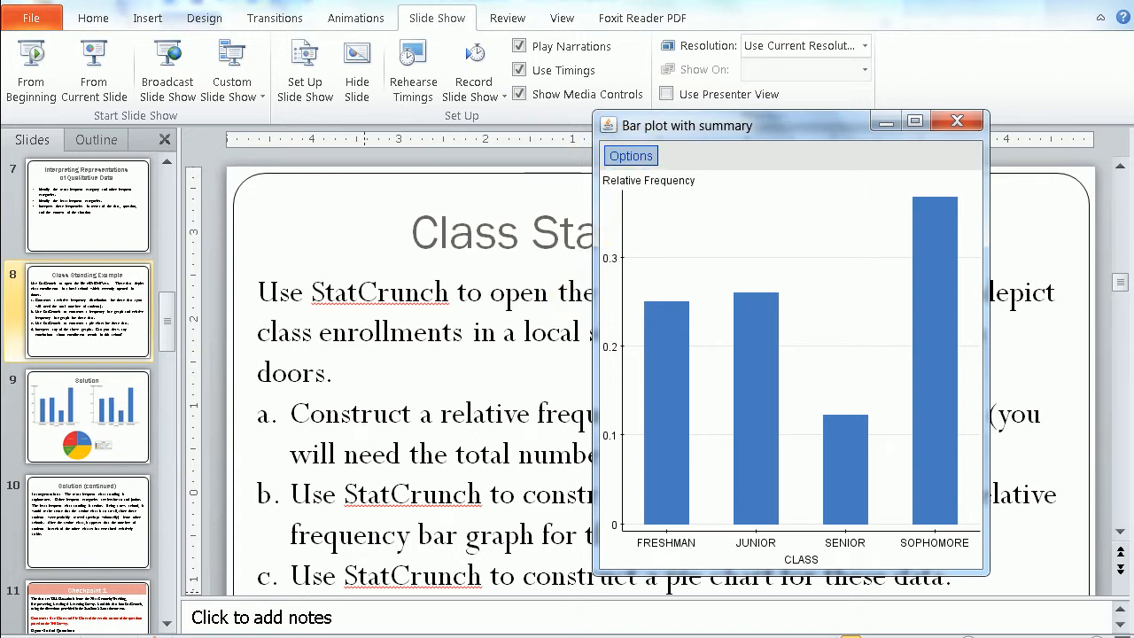
pyautogui.hotkey('alt', 'Tab')
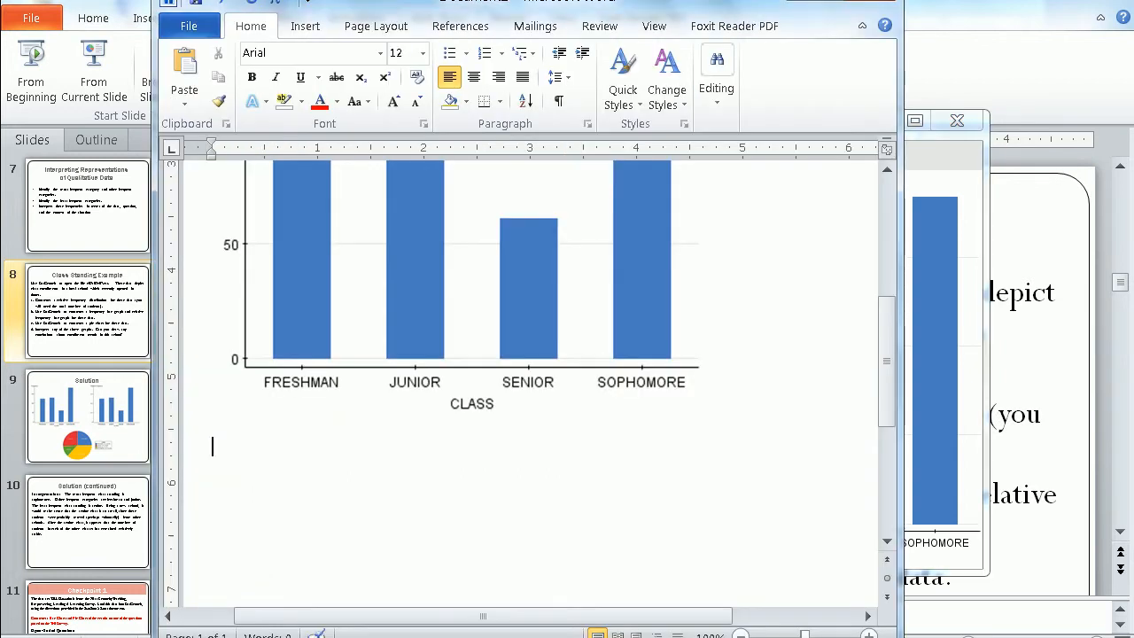
pyautogui.click(185, 71)
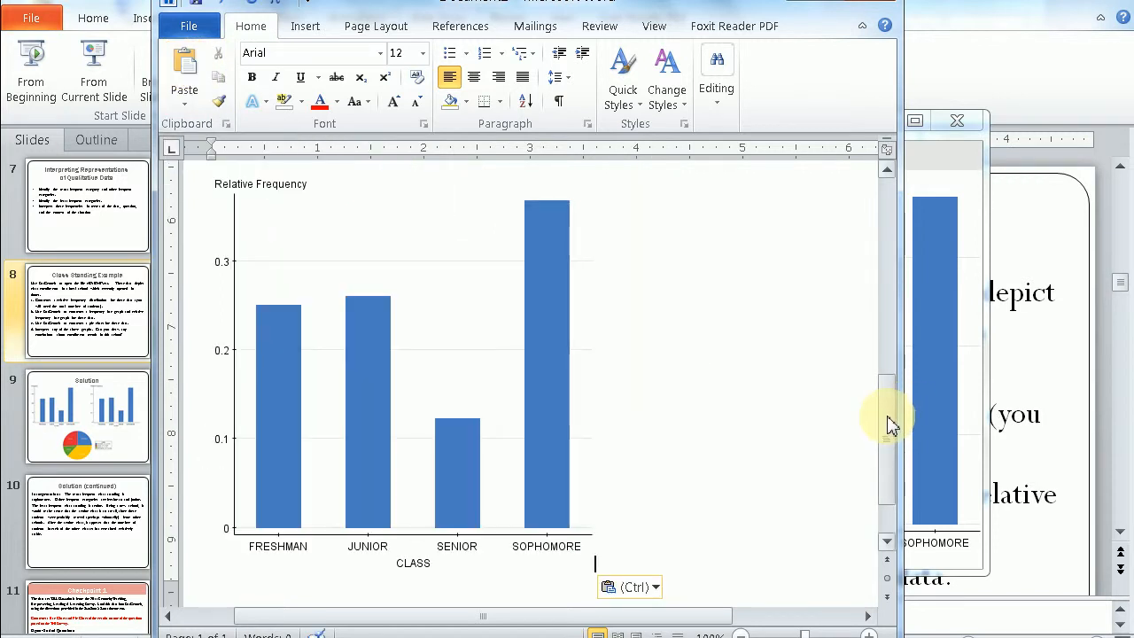
# Compare the two bar graphs in the Word document, and check the remaining tasks on the Class Standing Example slide in PowerPoint.
pyautogui.scroll(1, 893, 411)
pyautogui.moveTo(892, 403); pyautogui.dragTo(923, 266)
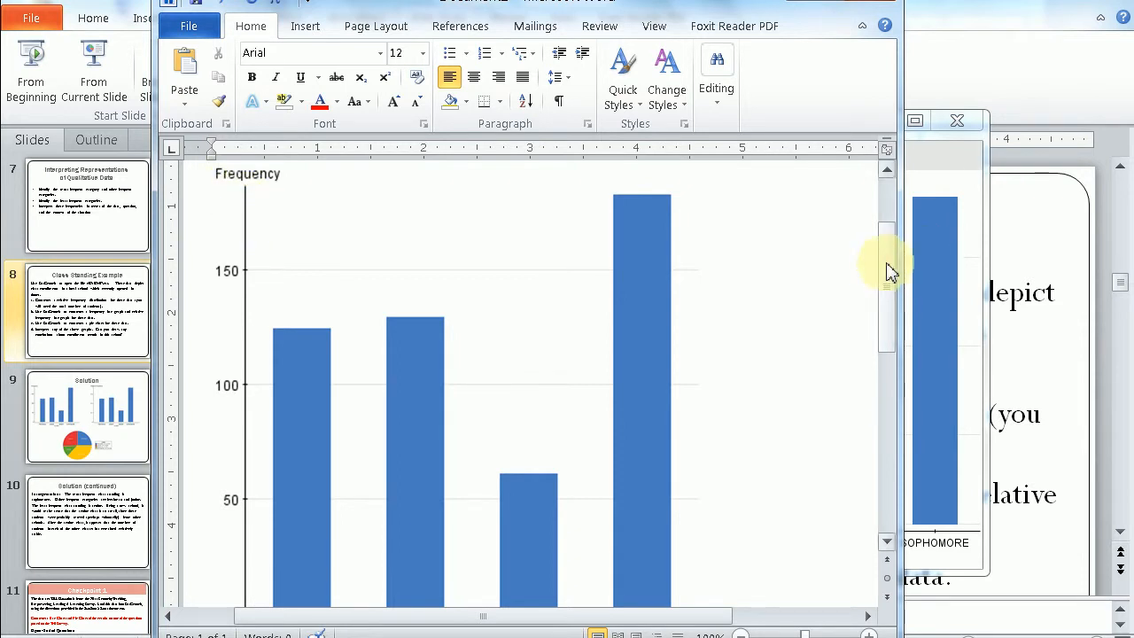
pyautogui.moveTo(888, 271); pyautogui.dragTo(906, 304)
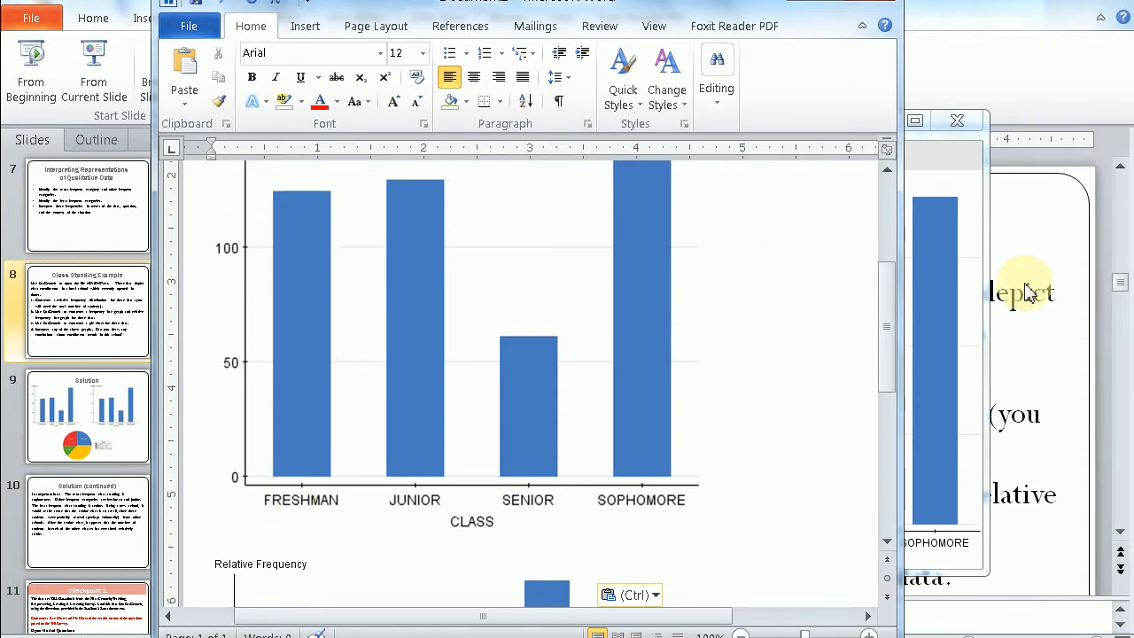
pyautogui.moveTo(890, 336); pyautogui.dragTo(903, 416)
pyautogui.scroll(-4, 903, 416)
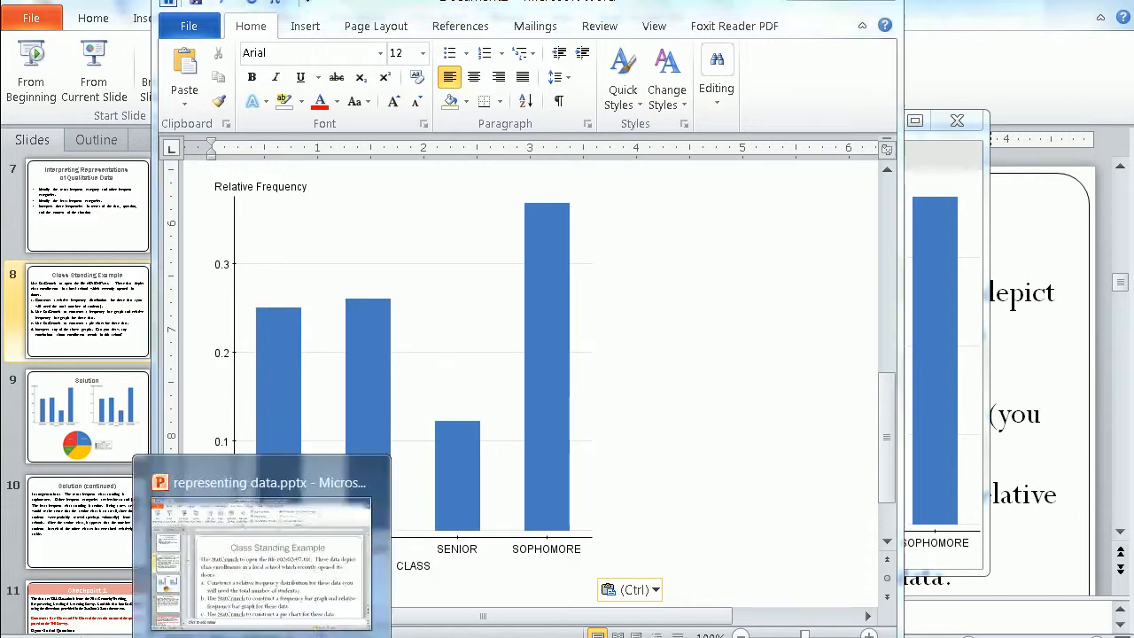
pyautogui.click(266, 558)
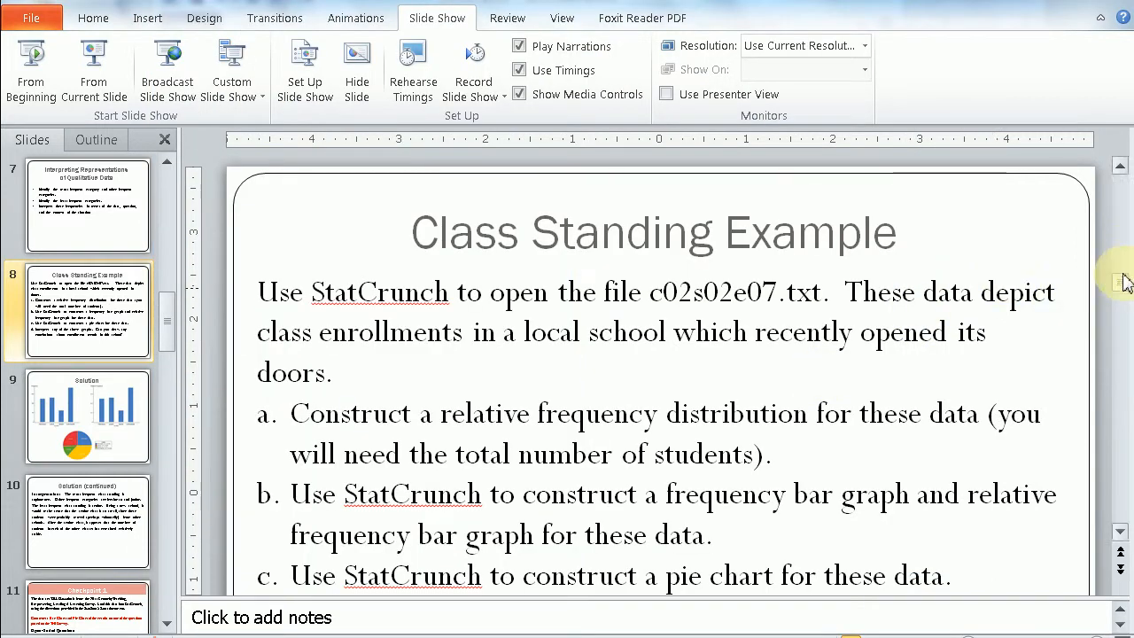
pyautogui.moveTo(1120, 285); pyautogui.dragTo(1121, 297)
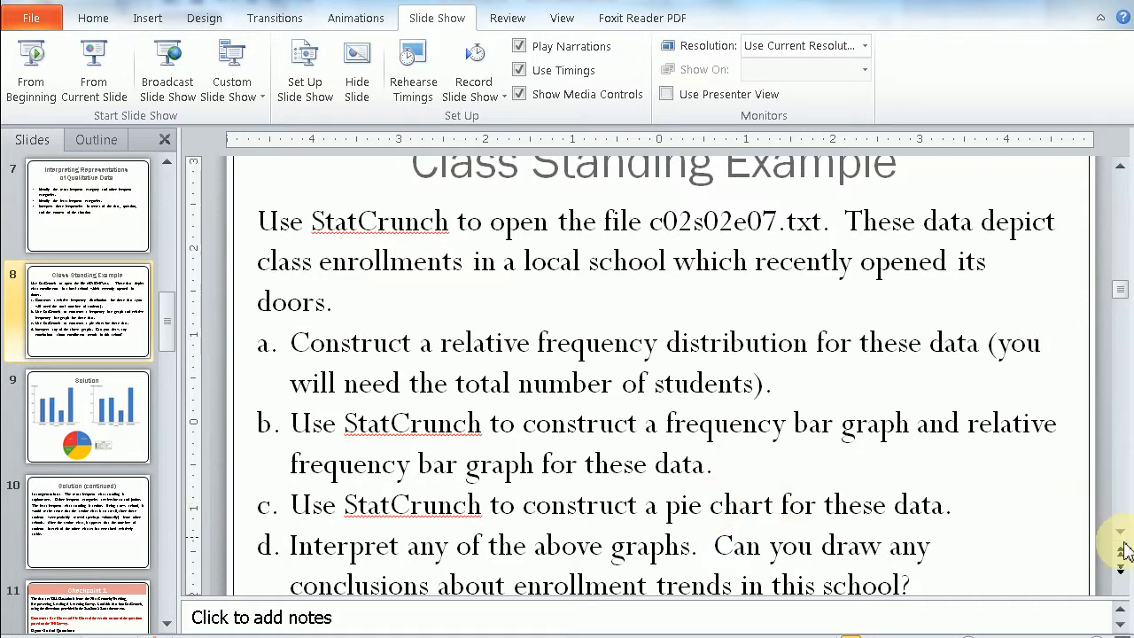
# Switch to the StatCrunch data table and create a pie chart with summary, using categories in CLASS and counts in FREQUENCY.
pyautogui.click(139, 635)
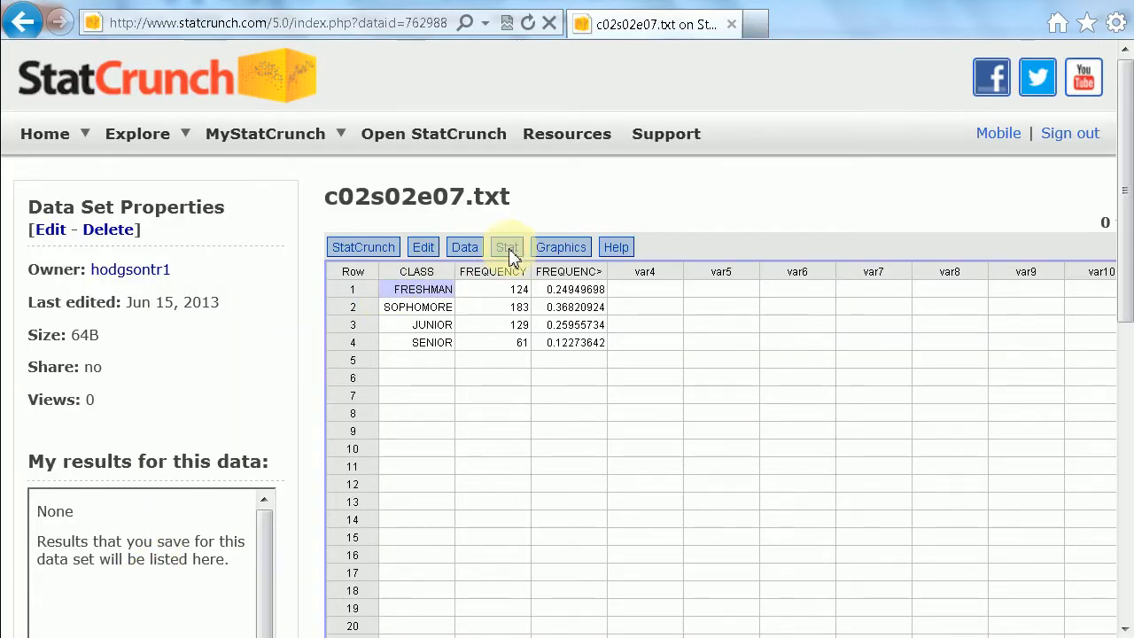
pyautogui.click(559, 251)
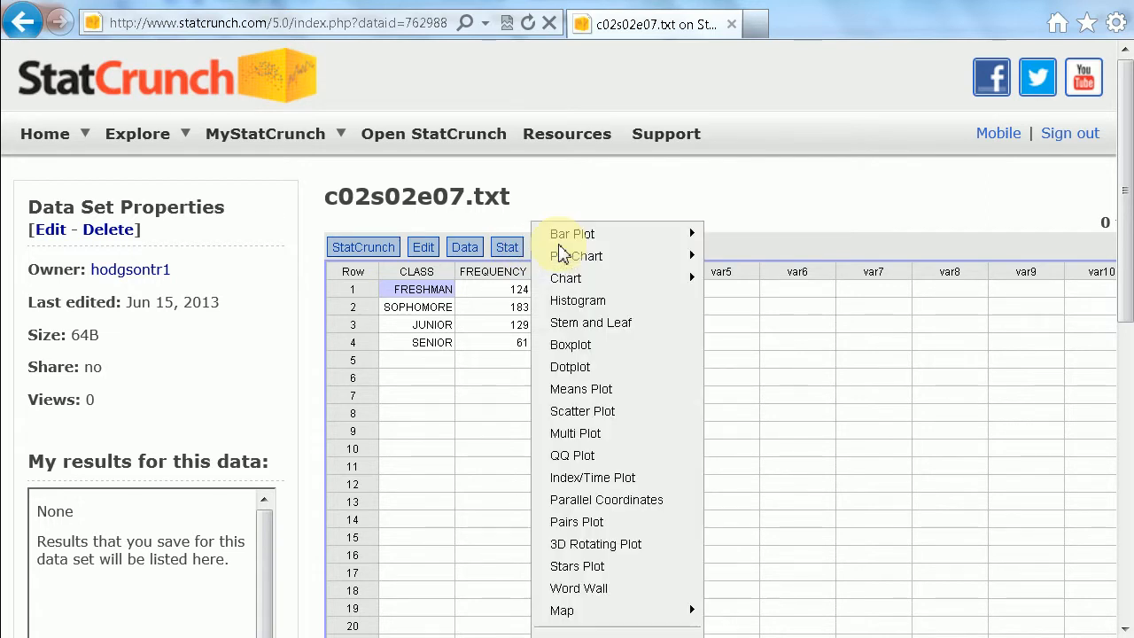
pyautogui.moveTo(570, 255)
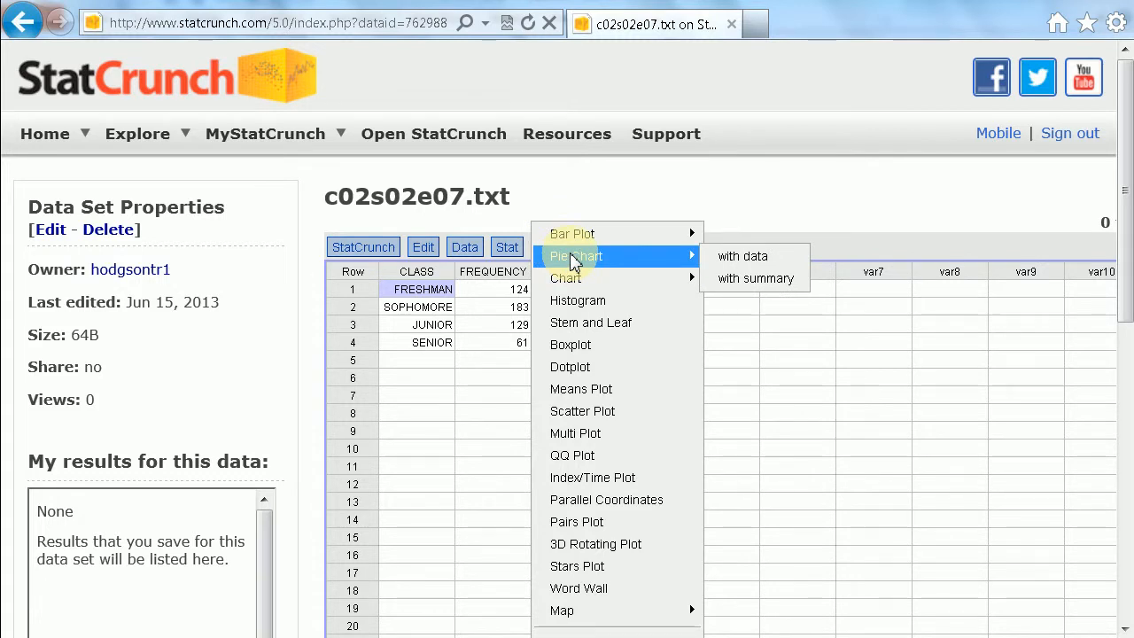
pyautogui.click(750, 278)
pyautogui.moveTo(576, 222); pyautogui.dragTo(896, 235)
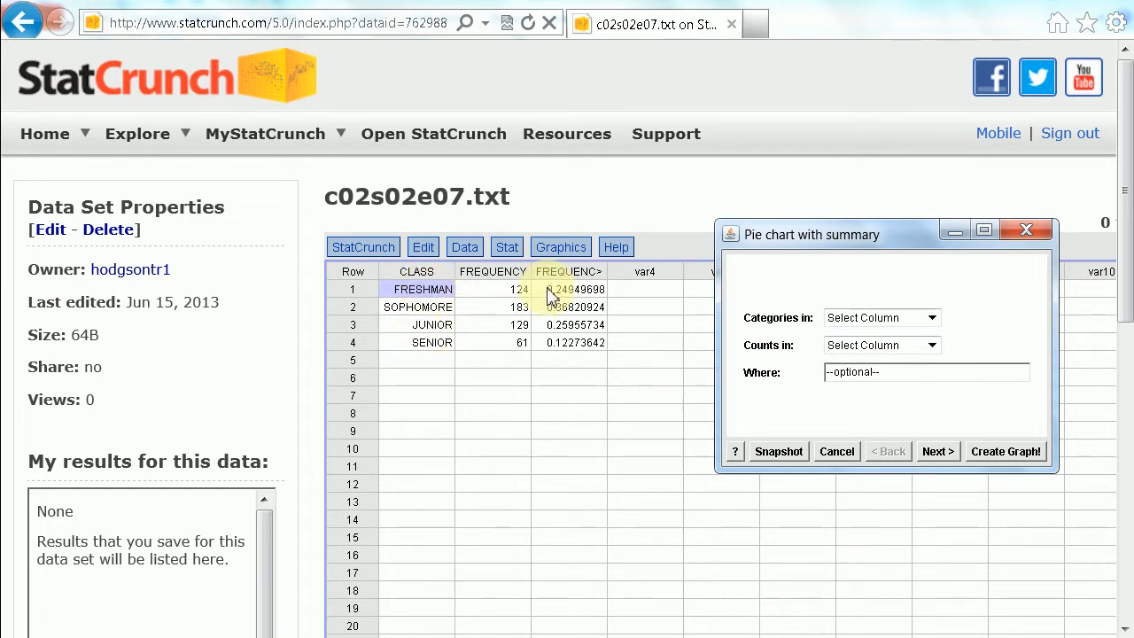
pyautogui.click(866, 320)
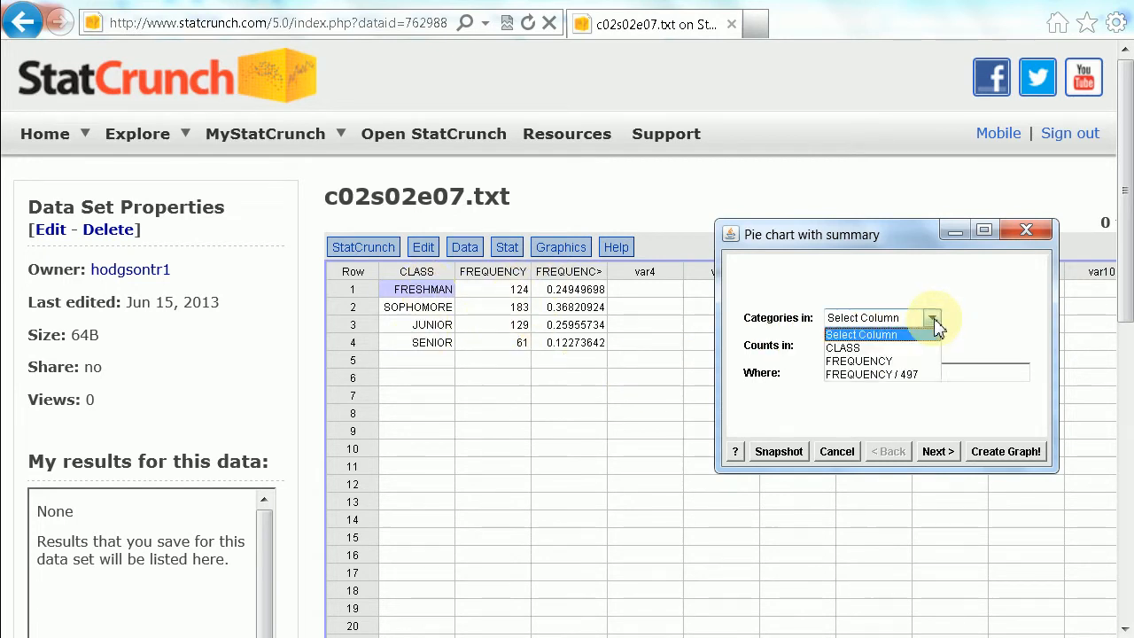
pyautogui.click(875, 349)
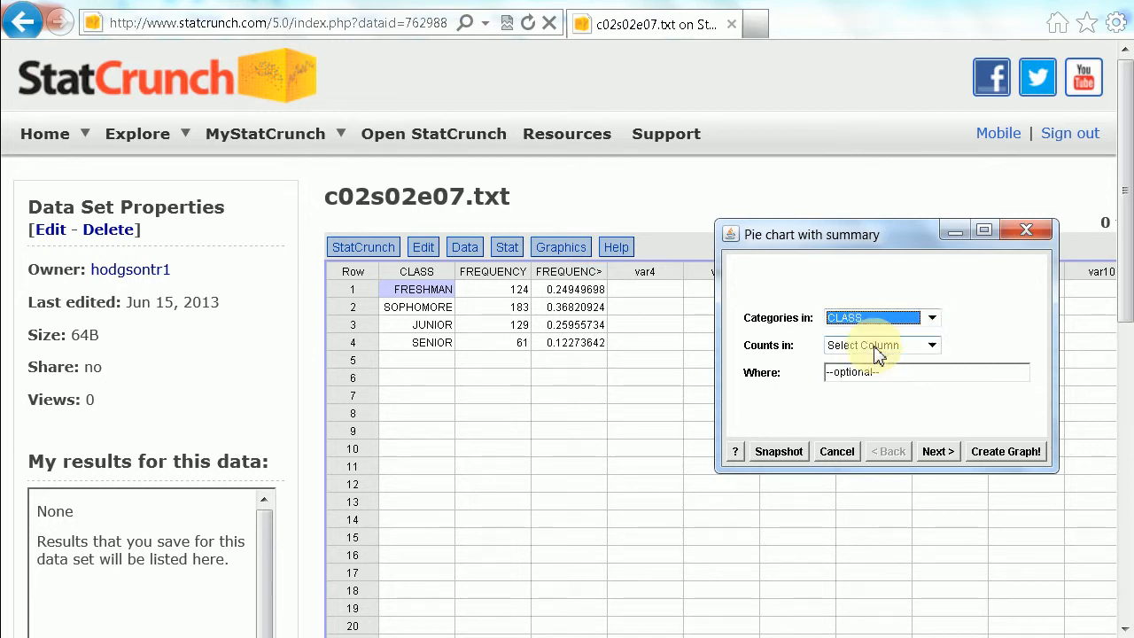
pyautogui.click(932, 345)
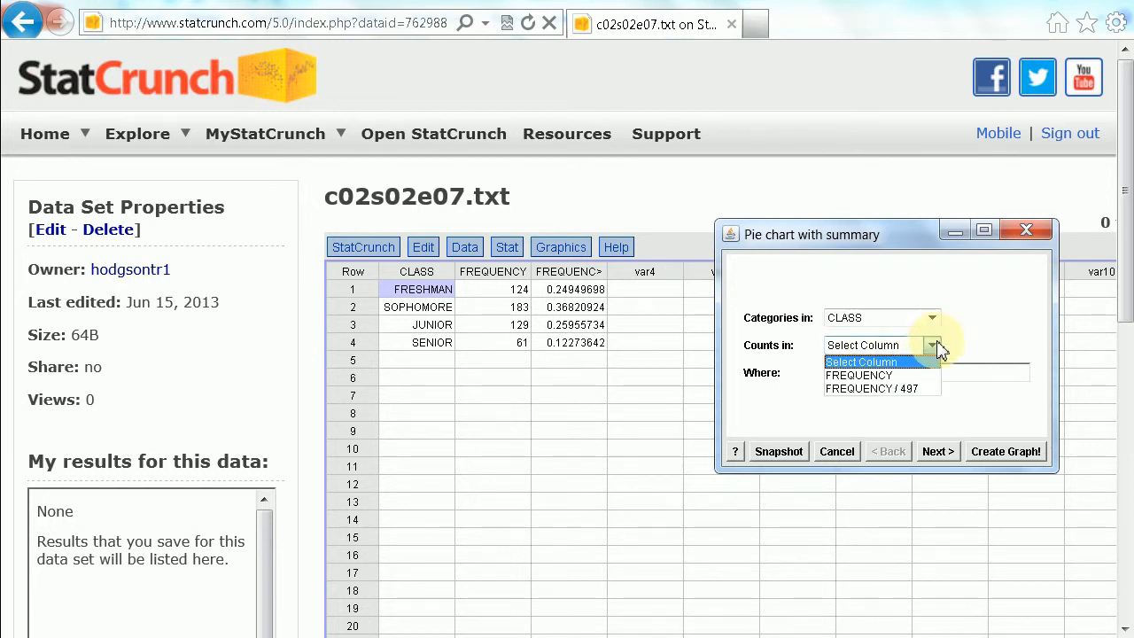
pyautogui.click(885, 376)
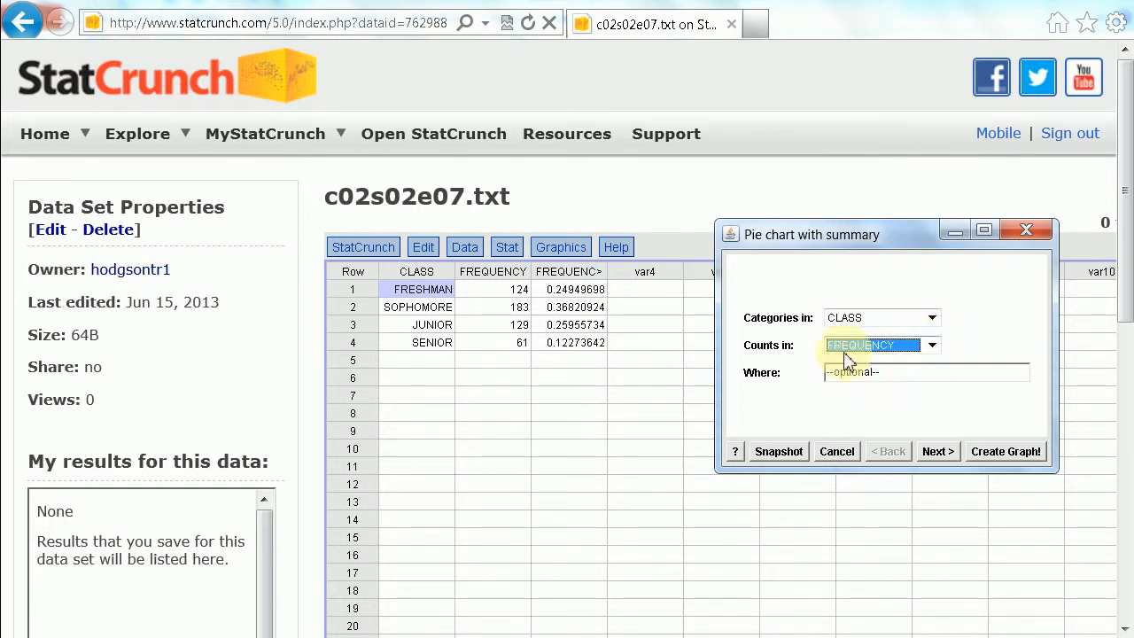
pyautogui.click(1009, 453)
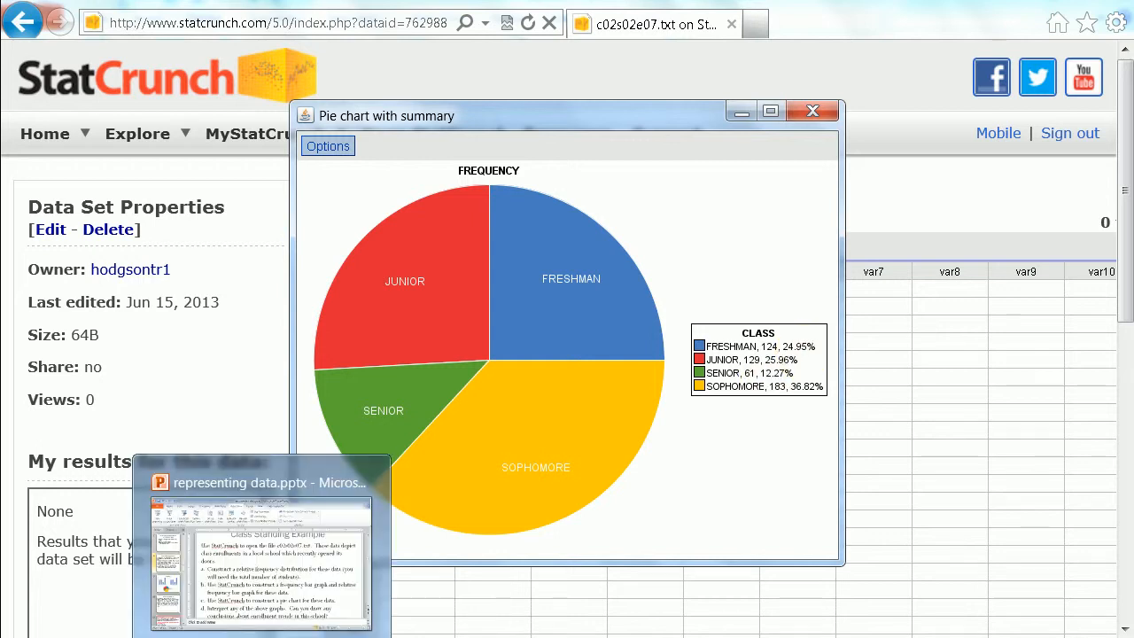
# Read the graph interpretation question (d) on the PowerPoint slide and bring up the StatCrunch pie chart to examine enrollment by class.
pyautogui.click(261, 636)
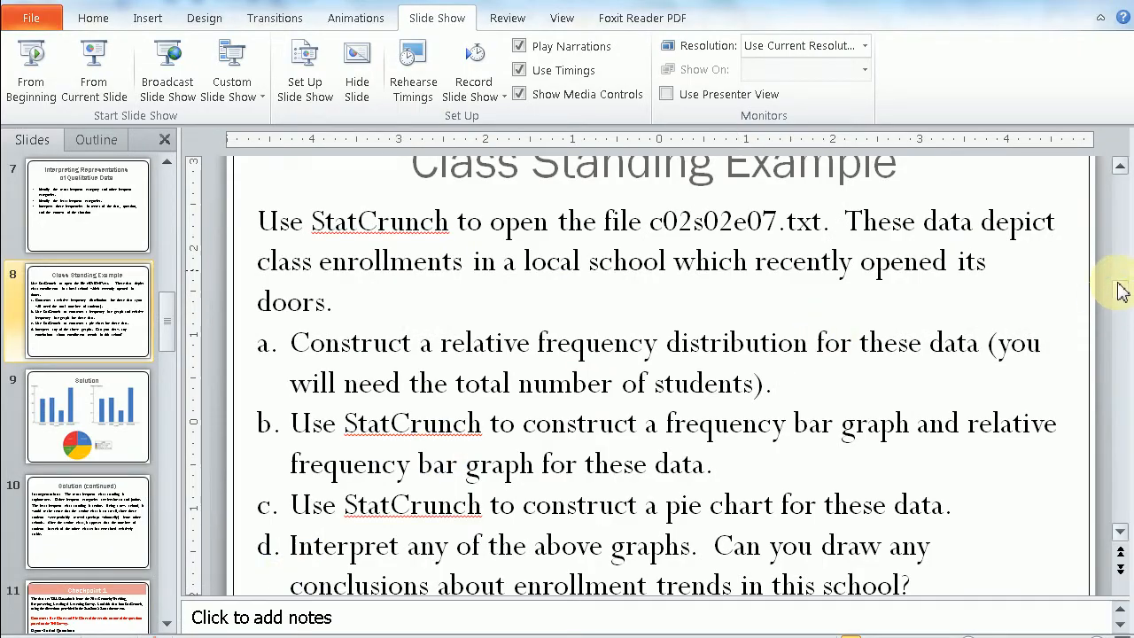
pyautogui.moveTo(1119, 292); pyautogui.dragTo(1122, 293)
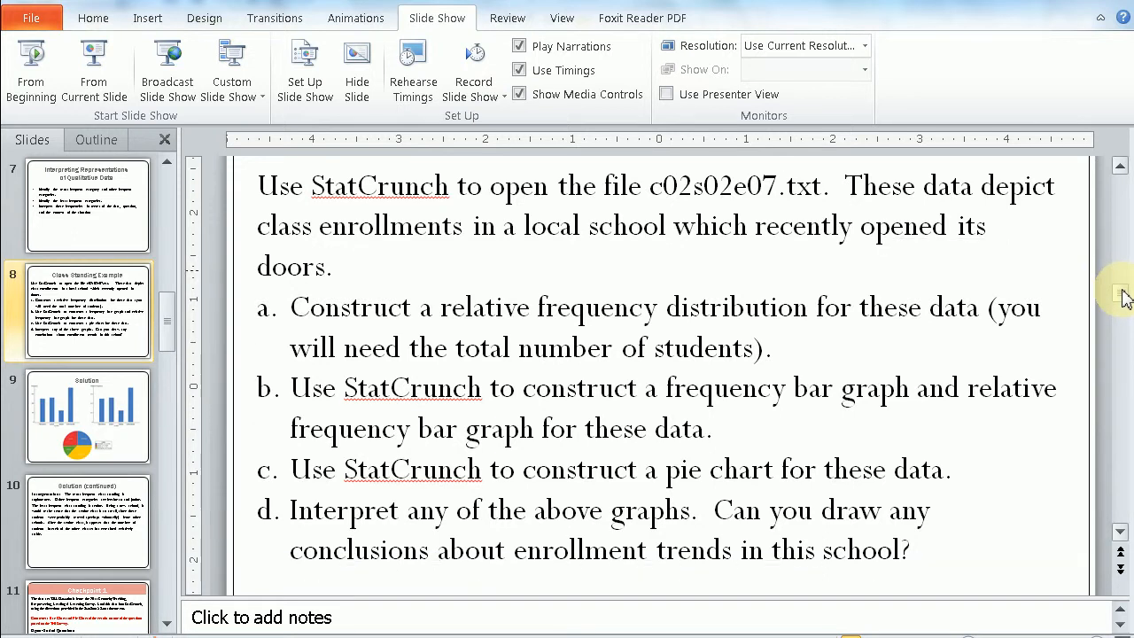
pyautogui.scroll(-1, 760, 560)
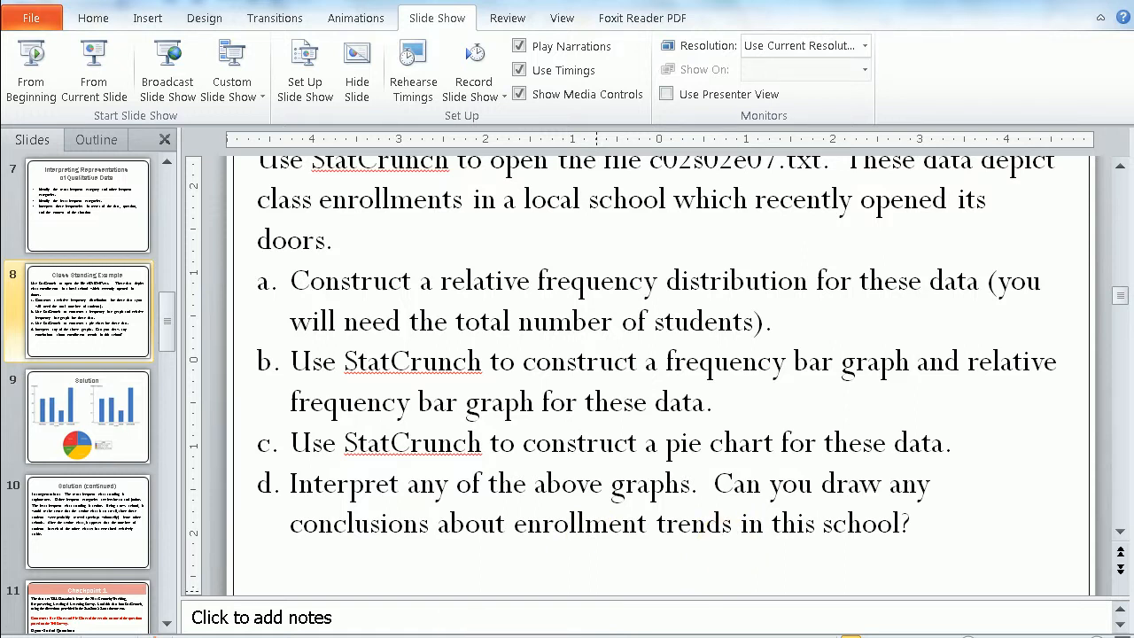
pyautogui.moveTo(422, 601)
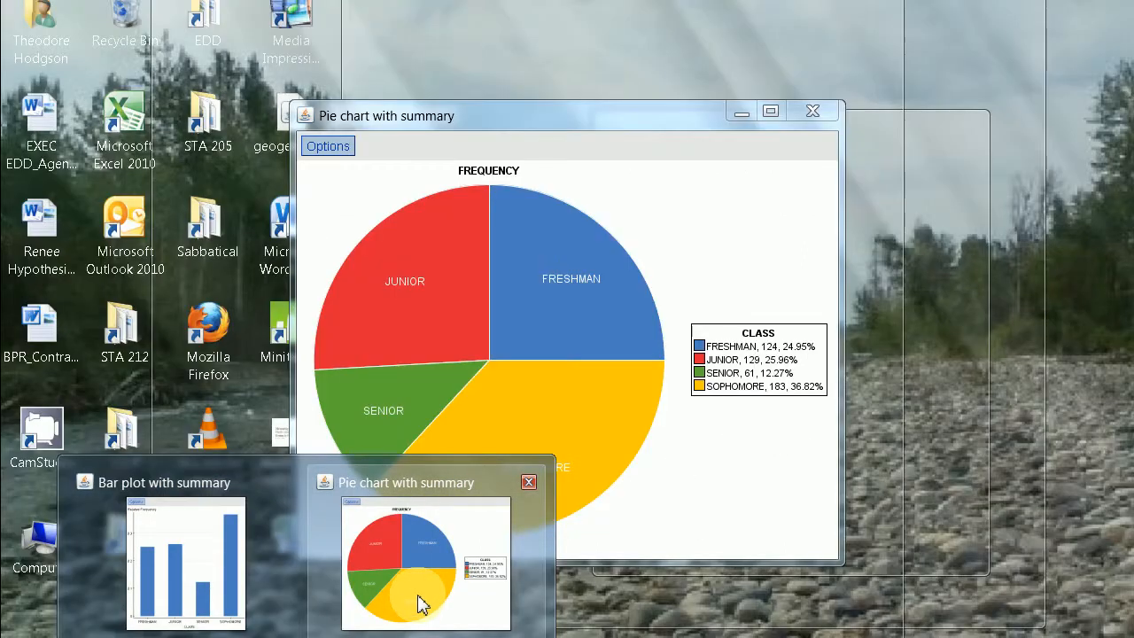
pyautogui.click(478, 605)
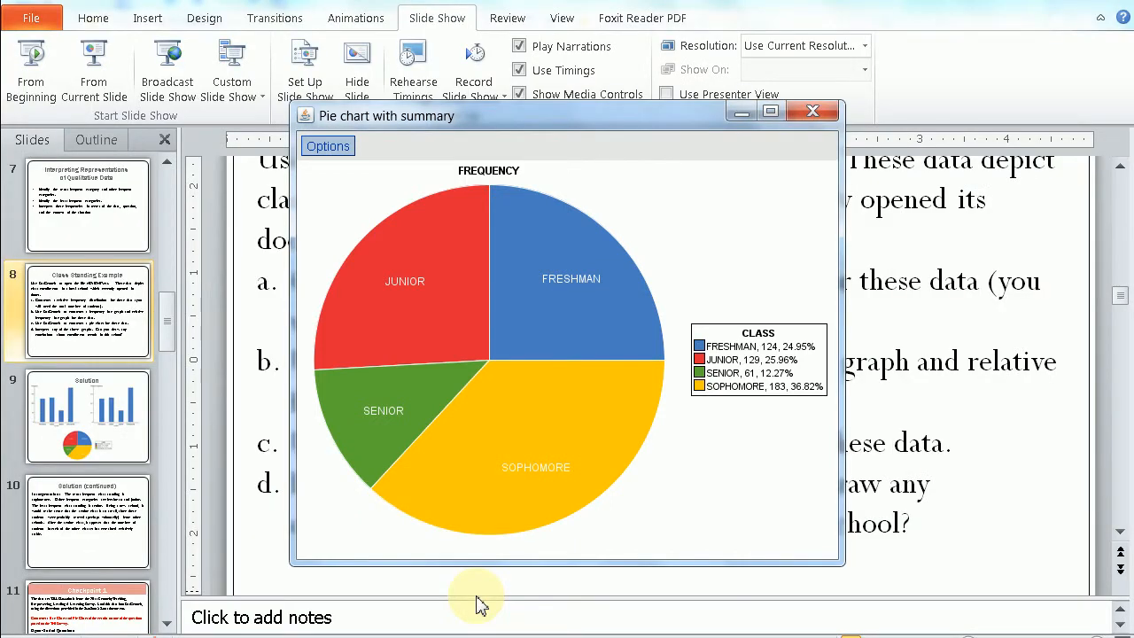